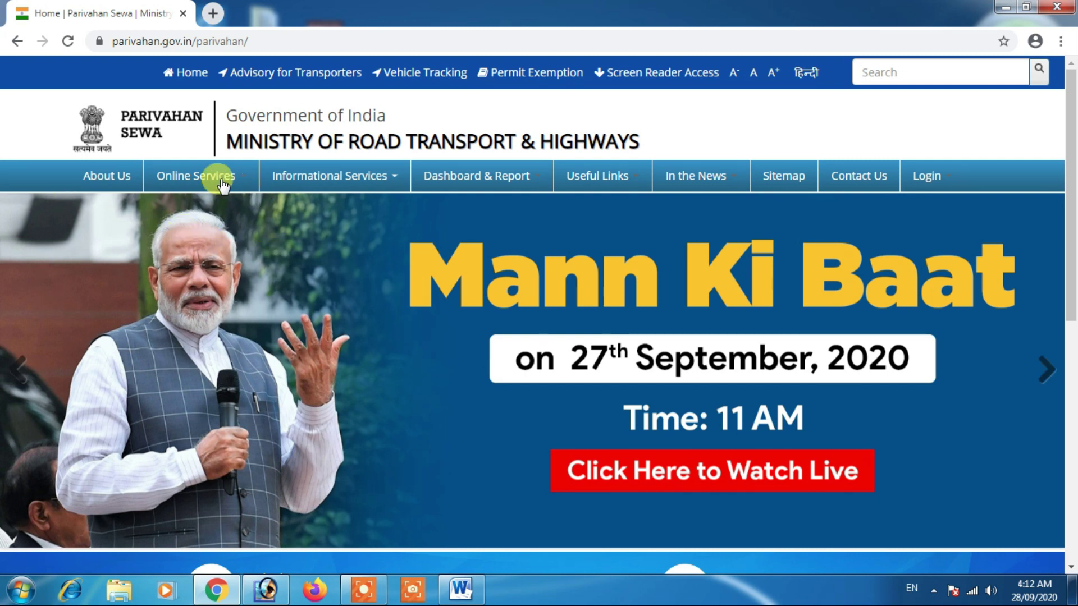
Step: Go to Driving License Related Services from Online Services and choose Maharashtra as the state
mouse_move(224, 177)
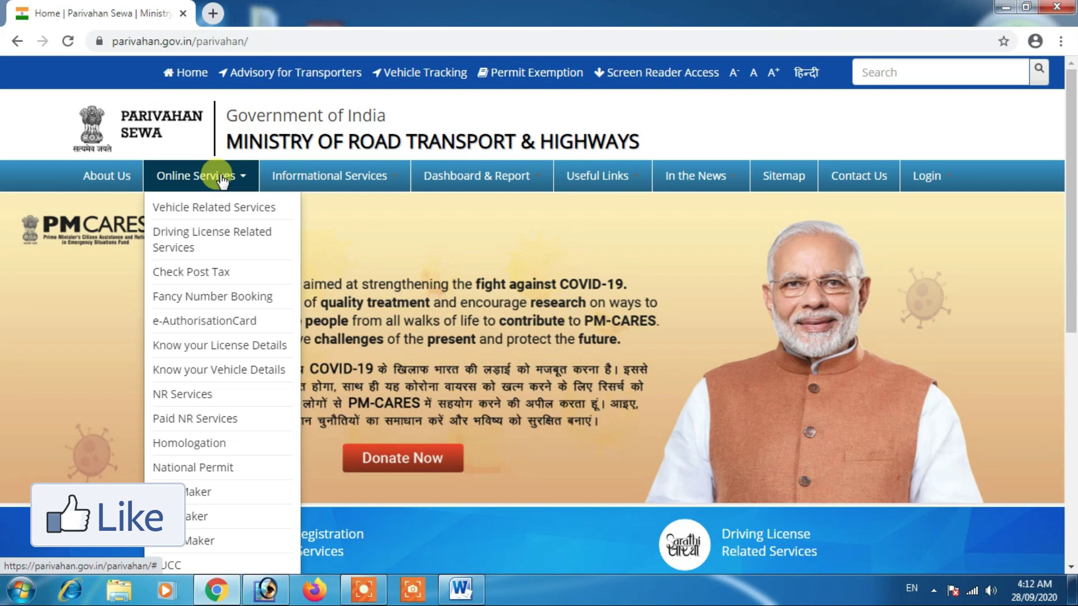
left_click(196, 244)
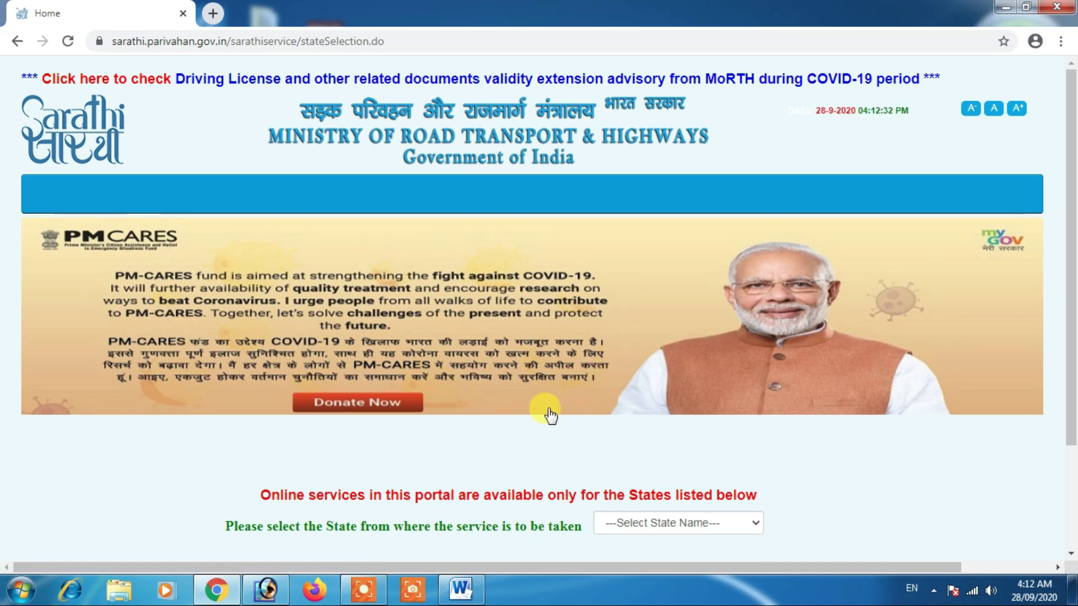
scroll(550, 415, "down", 3)
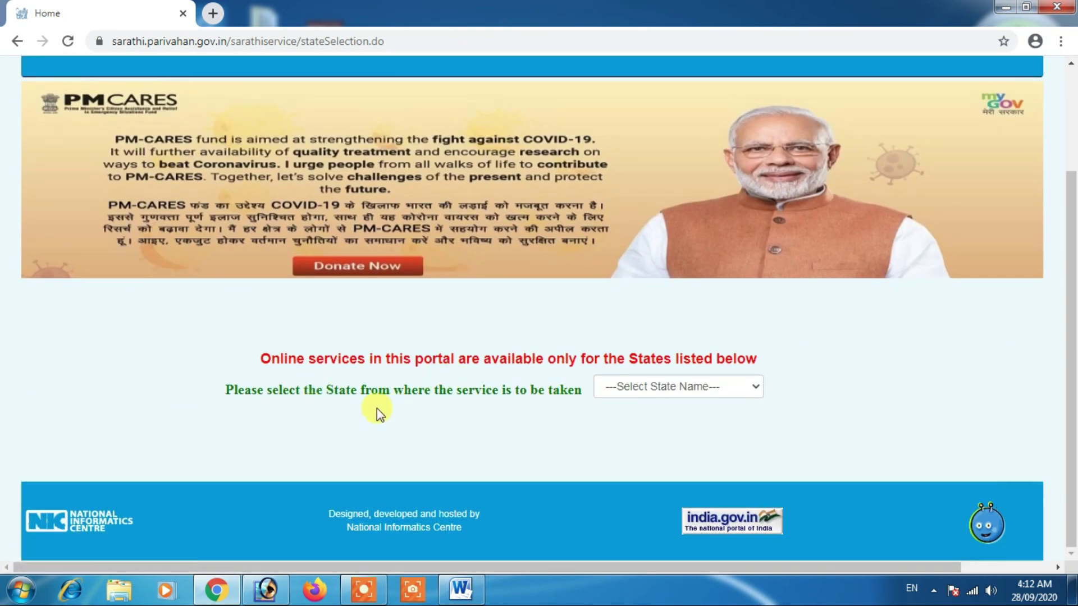
left_click(651, 390)
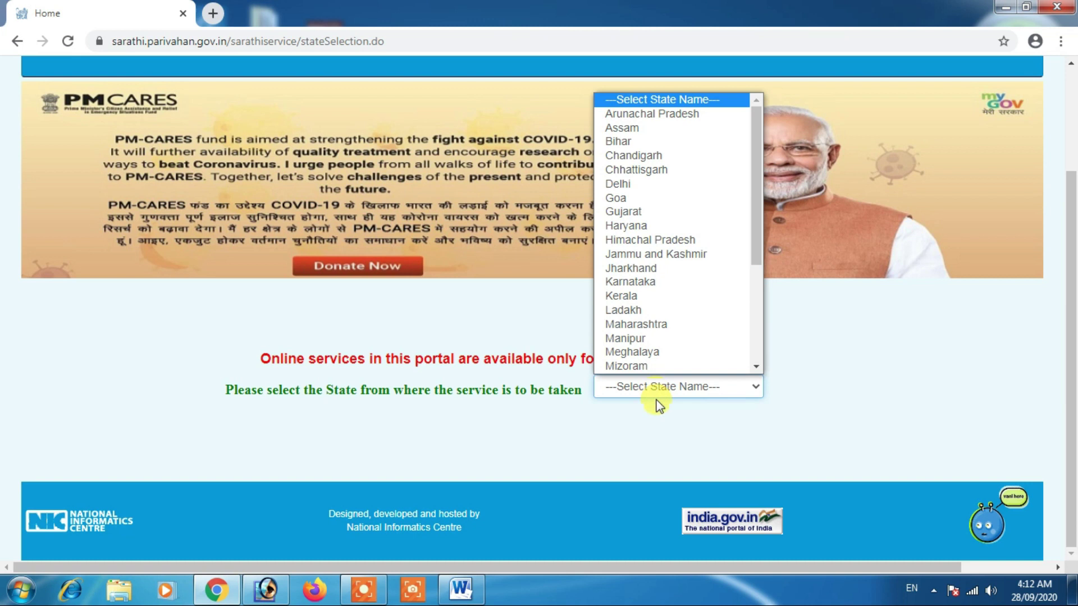
scroll(673, 259, "down", 1)
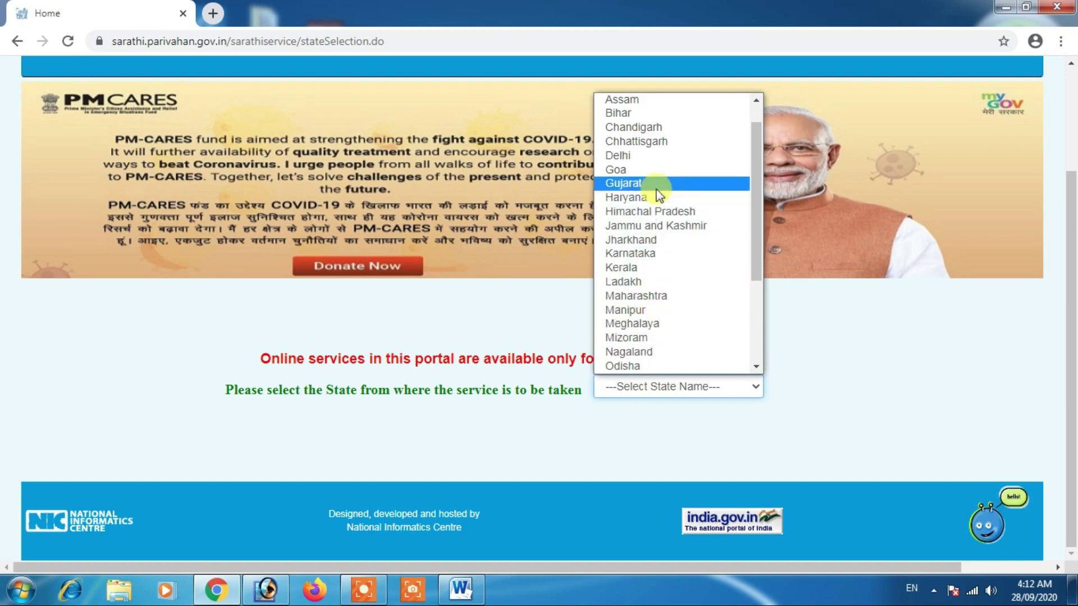
scroll(658, 331, "down", 1)
scroll(655, 324, "down", 3)
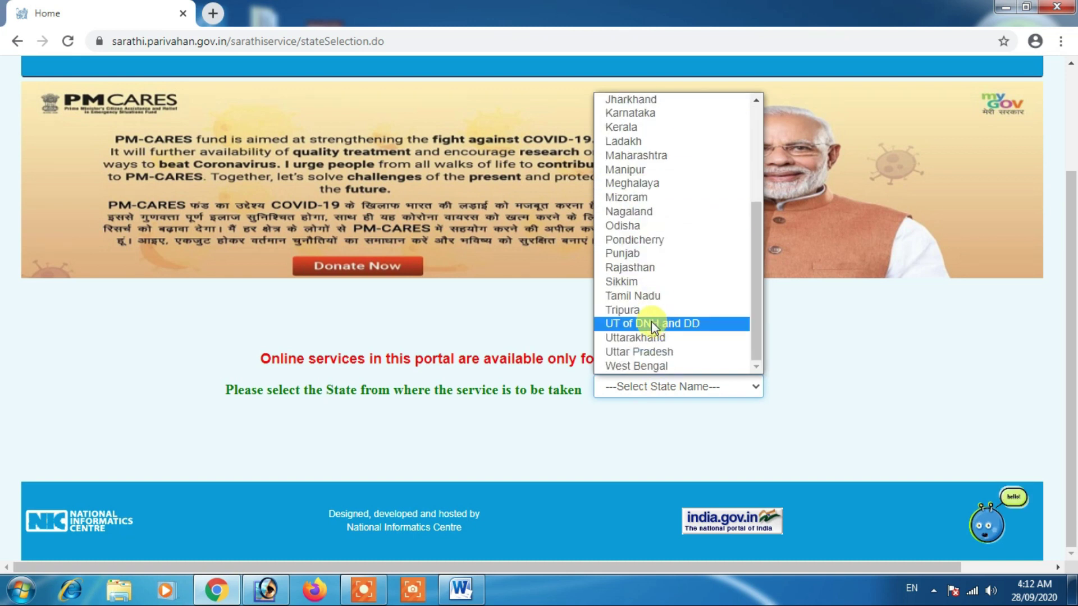
left_click(662, 162)
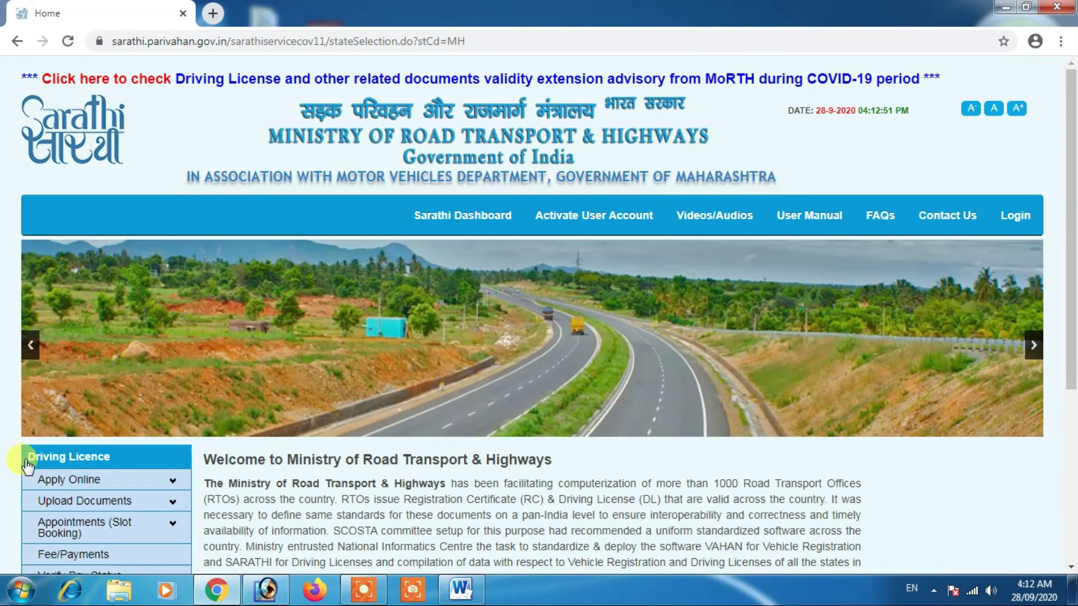
Step: Expand Apply Online in the Driving Licence menu and choose New Learners Licence
scroll(124, 460, "down", 3)
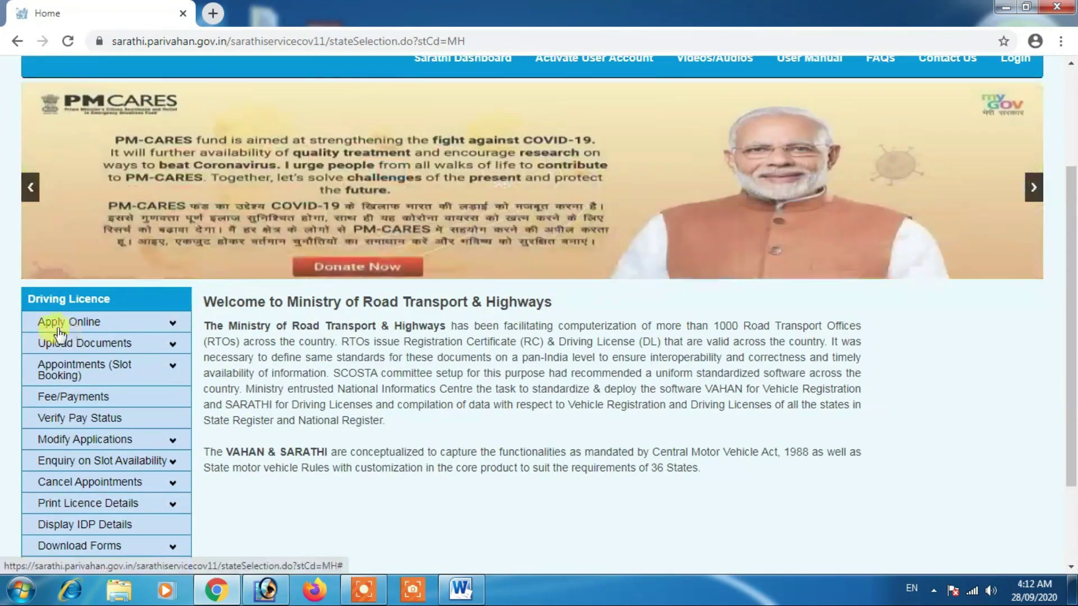
scroll(90, 320, "down", 1)
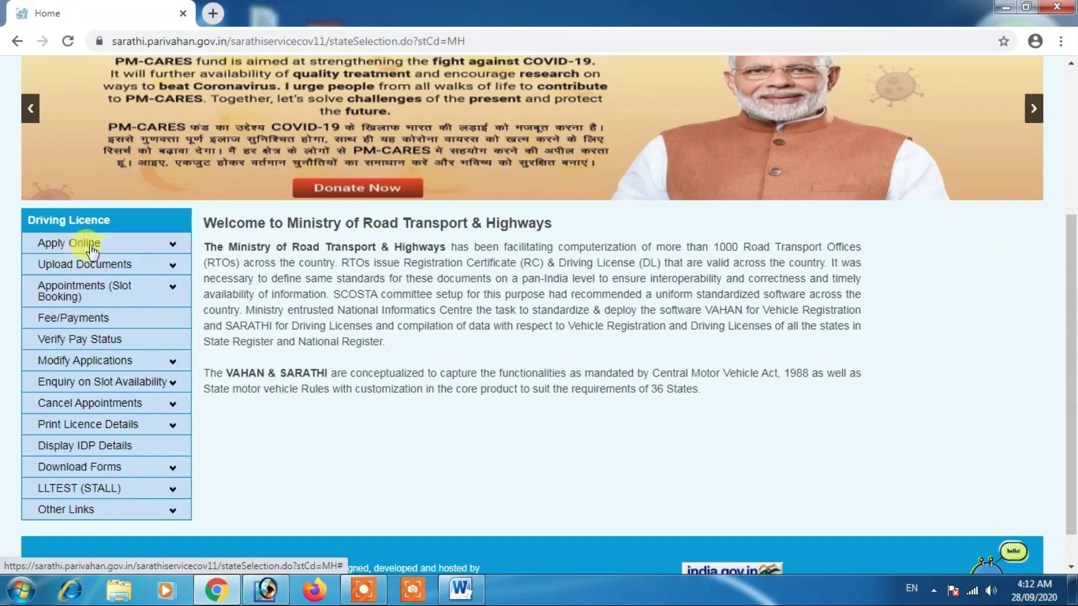
left_click(151, 247)
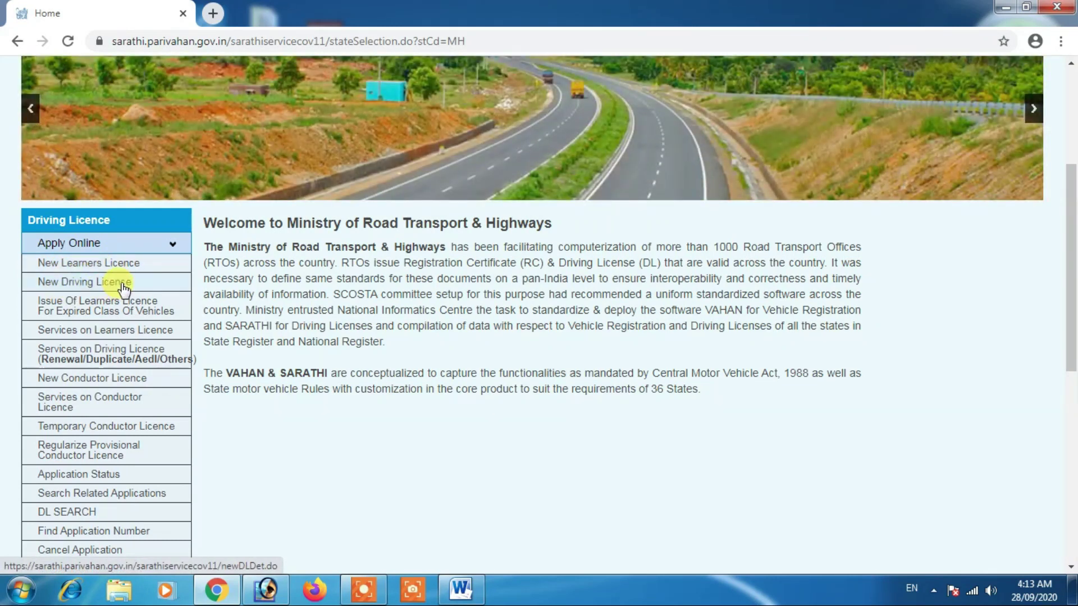
left_click(88, 264)
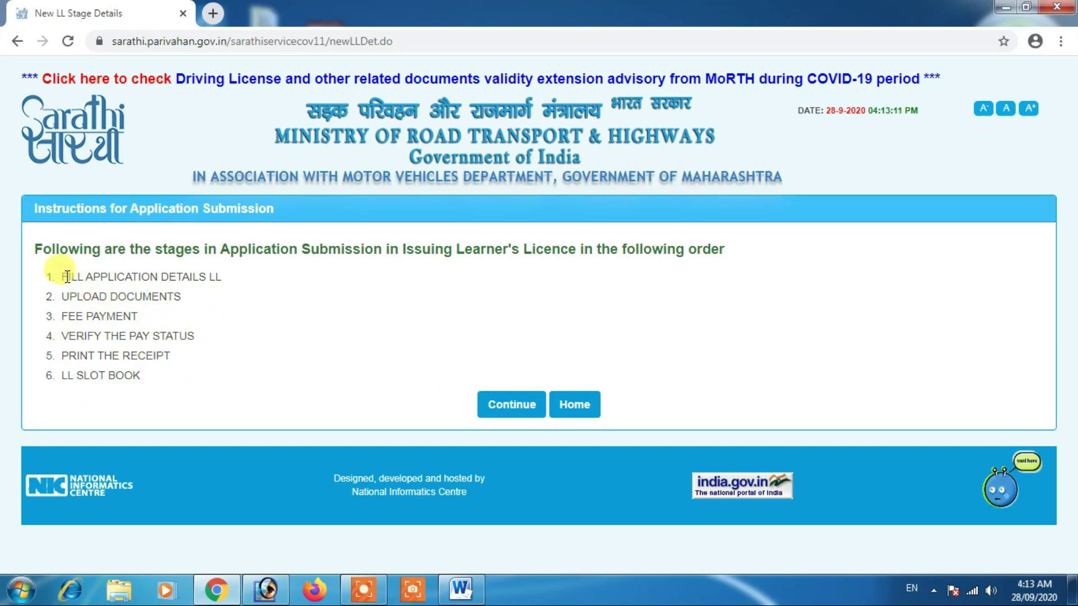
Step: Highlight the fill-application-details, upload-documents and fee-payment stages in the instructions
left_click_drag(124, 277, 200, 279)
left_click(205, 277)
left_click_drag(71, 298, 162, 296)
mouse_move(181, 296)
left_mouse_down()
mouse_move(101, 297)
mouse_move(99, 315)
mouse_move(55, 314)
mouse_move(90, 337)
mouse_move(196, 343)
mouse_move(168, 331)
left_mouse_up()
left_click(100, 298)
left_click(115, 315)
left_click(66, 340)
Step: Highlight the verify-pay-status, print-receipt and LL slot-booking stages, then continue to the application
left_click(145, 337)
left_click(185, 336)
left_click_drag(64, 353, 109, 375)
left_click(65, 381)
left_click(53, 374)
left_click(140, 376)
left_click(63, 376)
left_click(109, 375)
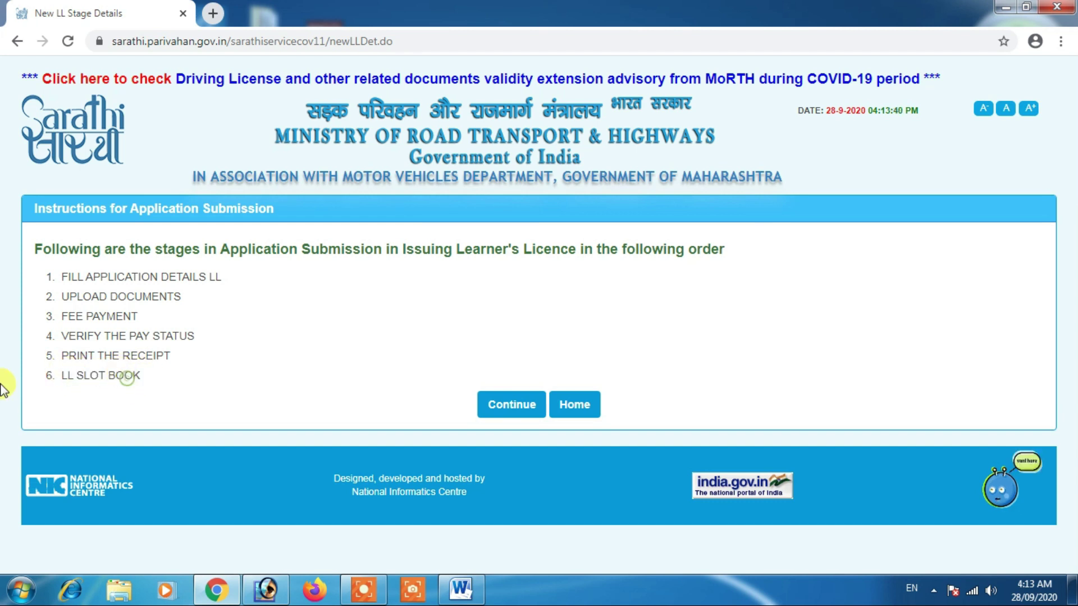
left_click(510, 409)
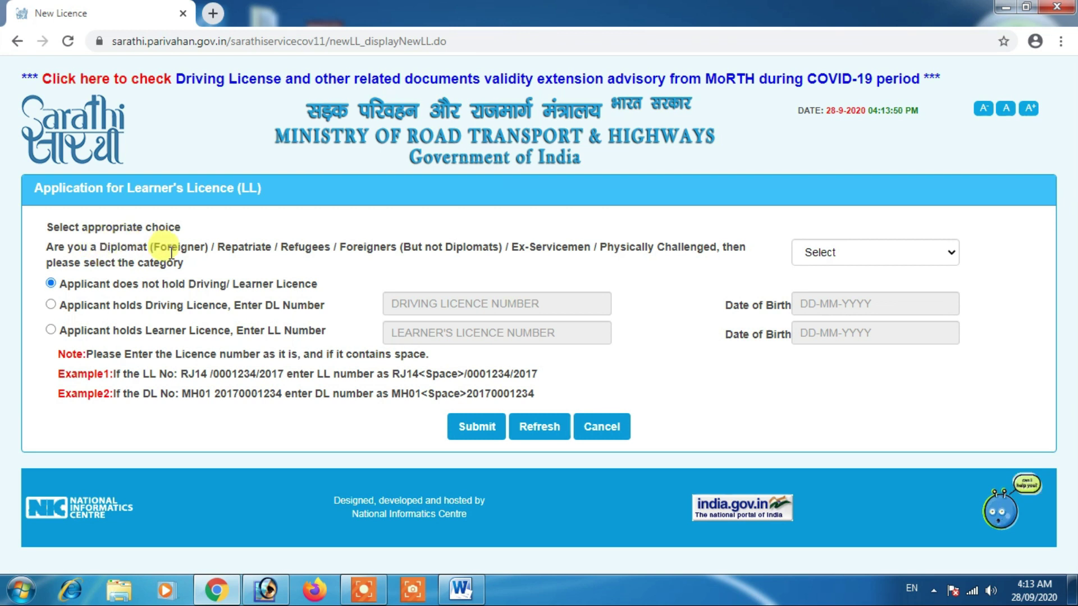
Step: Leave the special applicant category unset, keep 'does not hold Driving/Learner Licence' checked, and submit
left_click(845, 253)
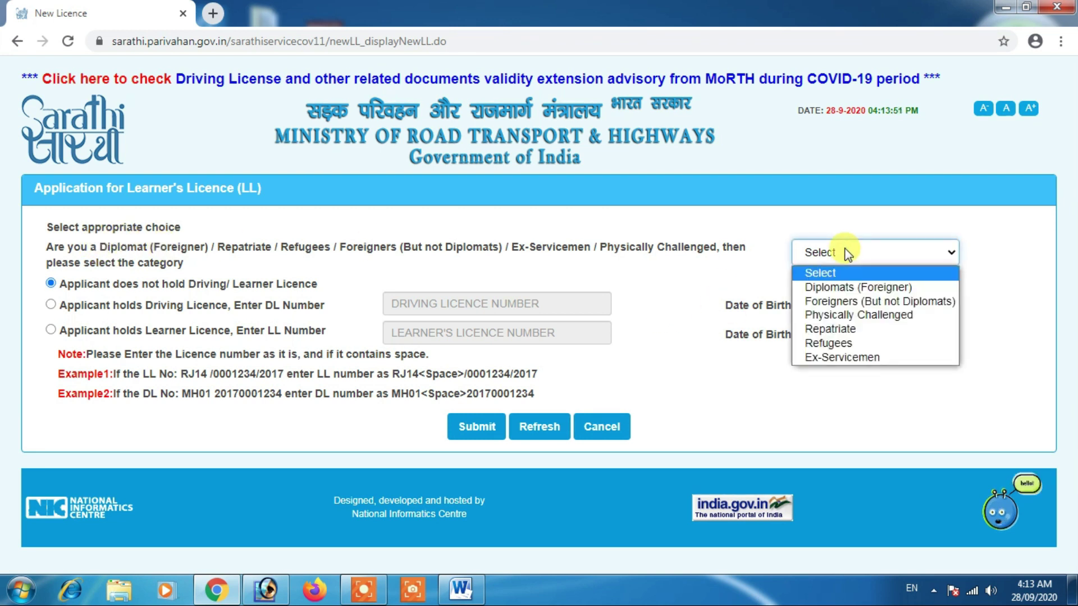
left_click(841, 270)
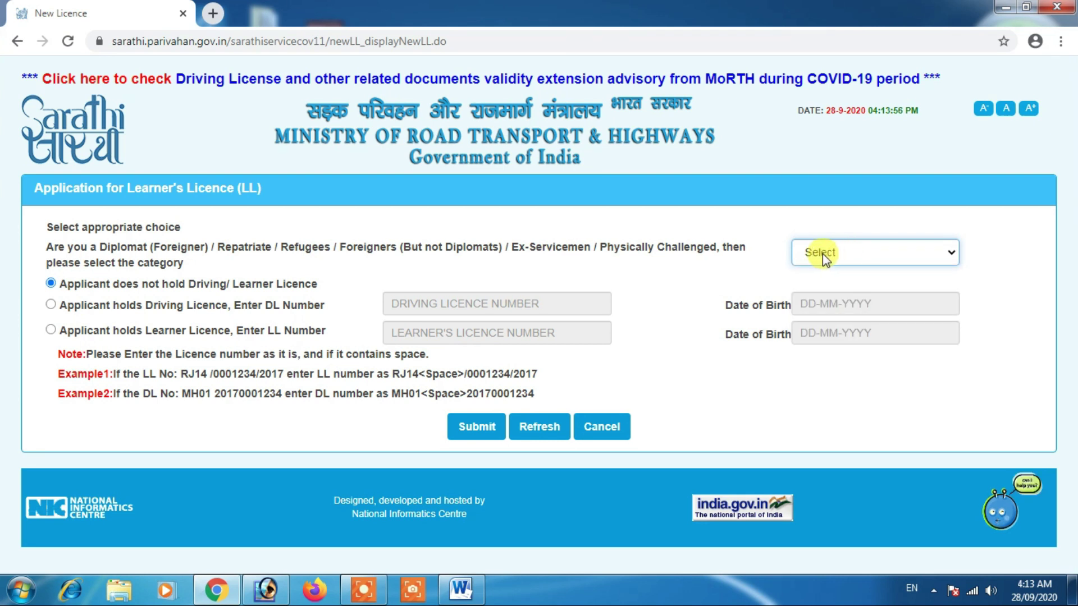
left_click(728, 228)
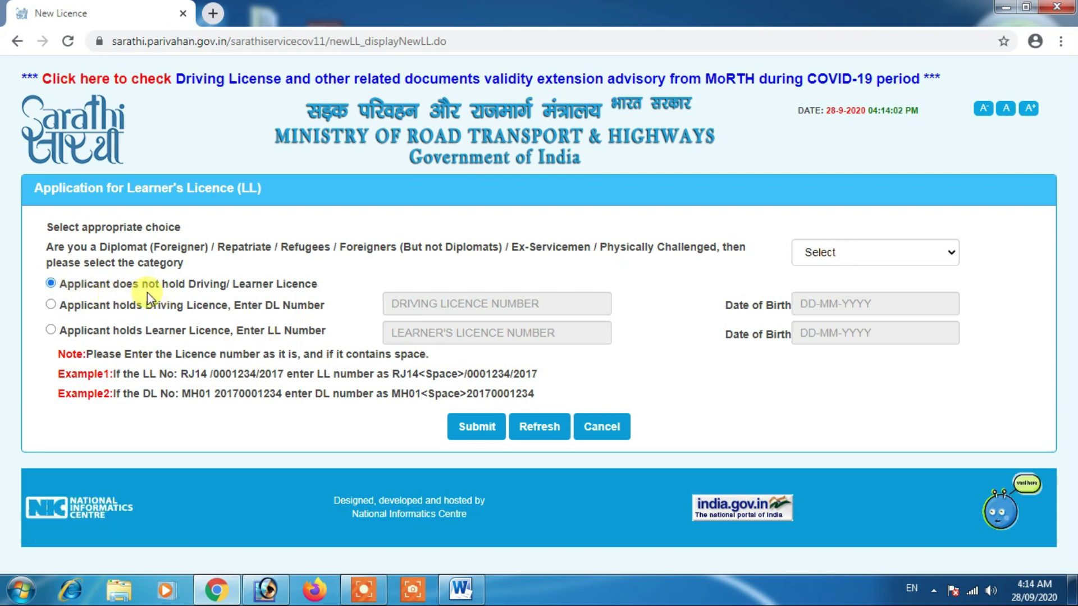
left_click(477, 429)
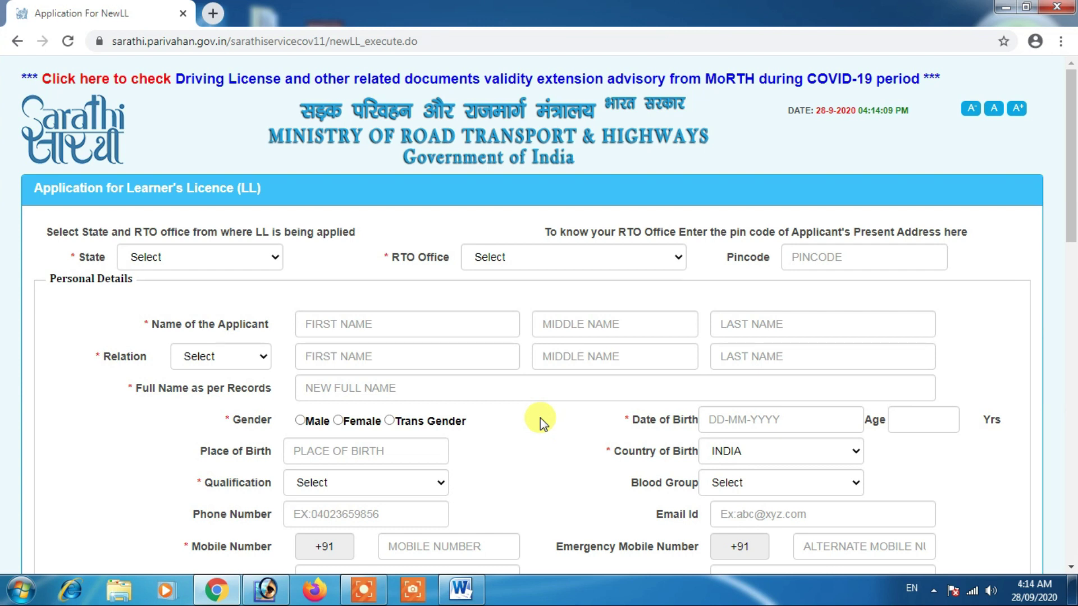
Step: Select State Maharashtra and RTO Office RTO,AURANGABAD -- MH20 on the application form
left_click_drag(1072, 222, 1073, 218)
left_click(161, 264)
left_click(161, 291)
left_click(573, 257)
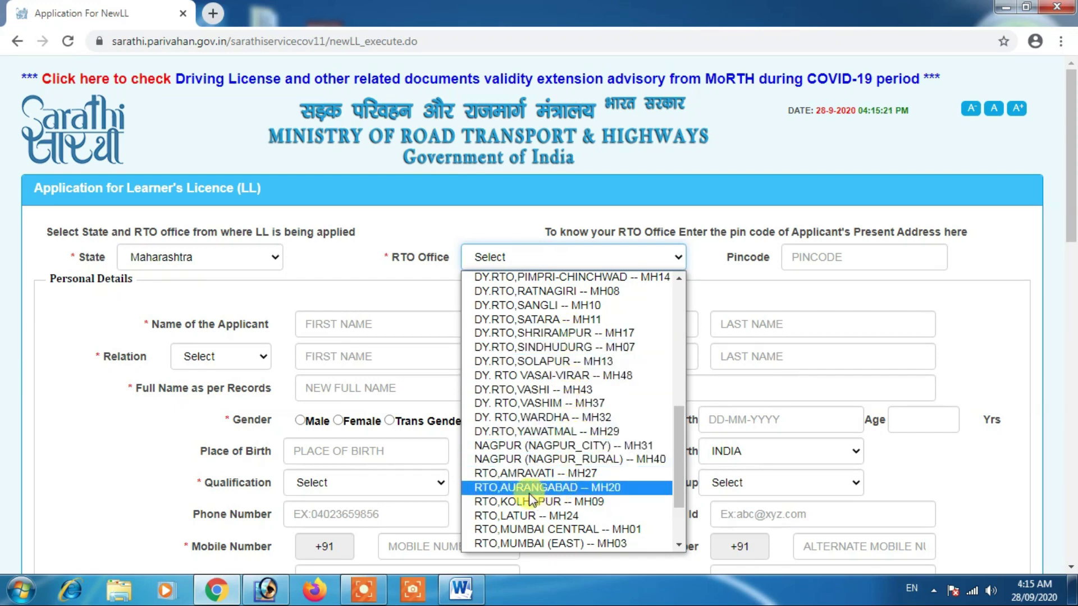
left_click(576, 488)
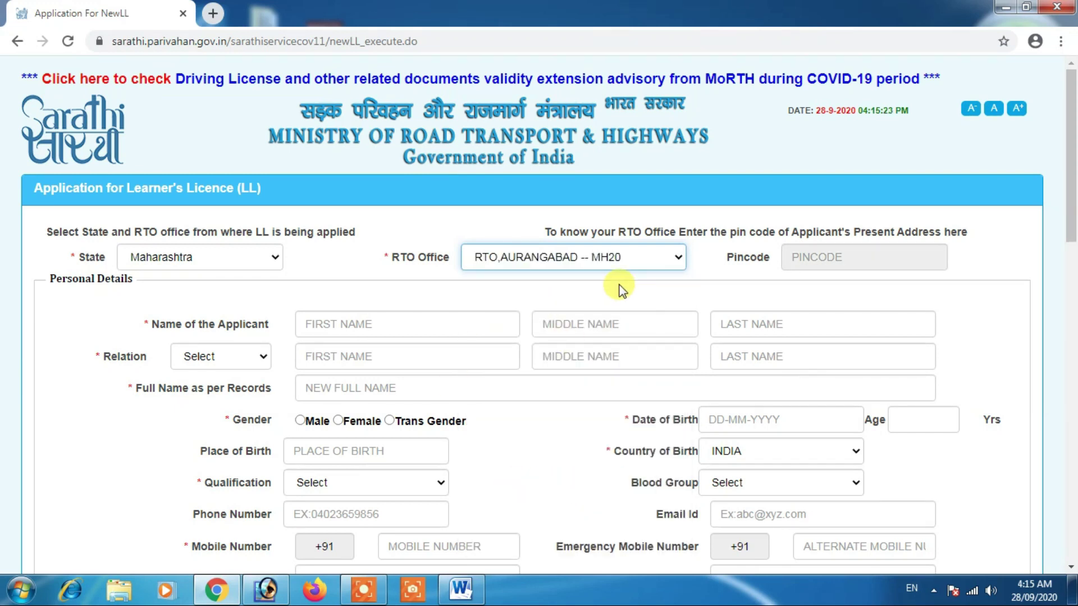
left_click(812, 257)
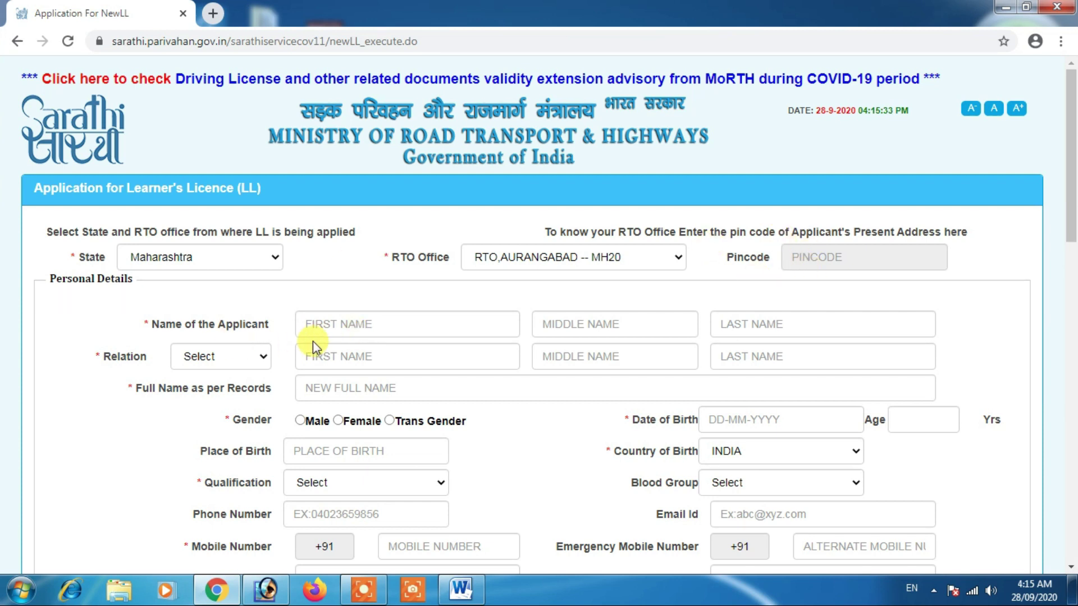
scroll(320, 334, "down", 1)
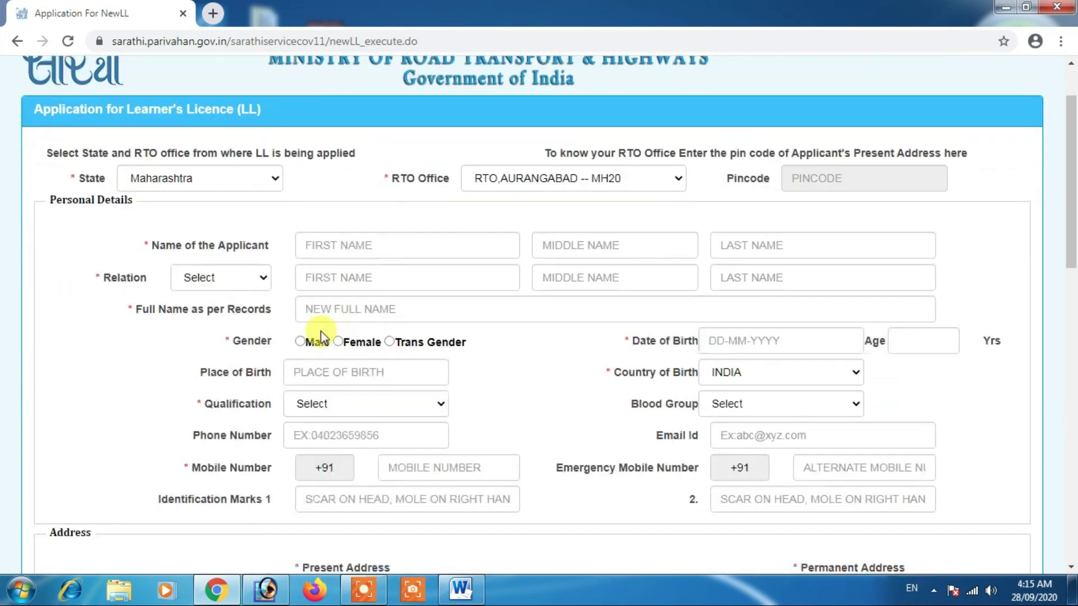
Step: Enter the applicant's first, middle and last names and check the auto-filled full name
left_click(331, 246)
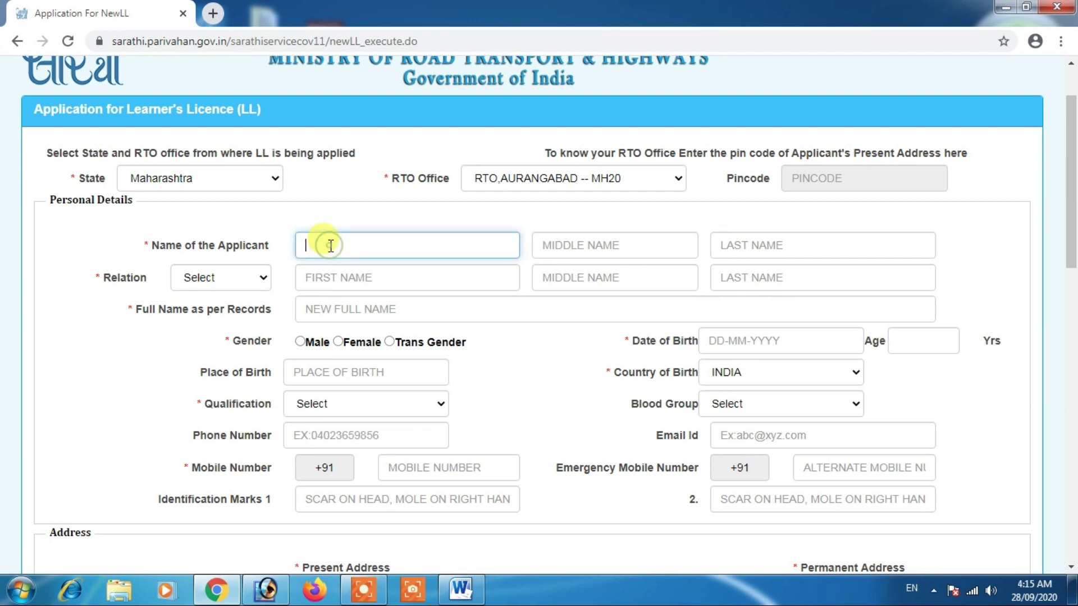
key("Tab")
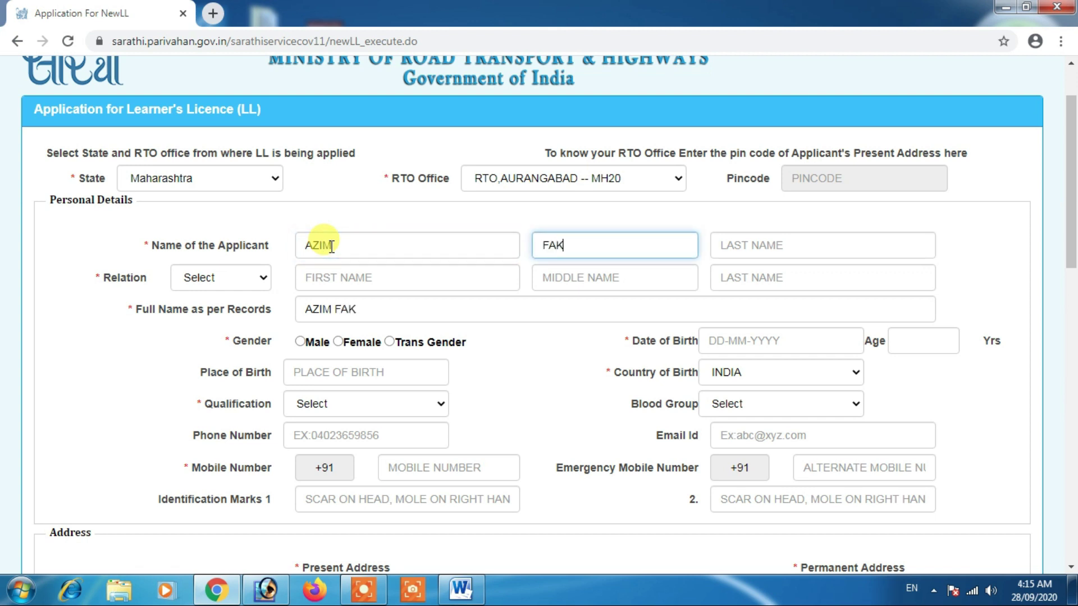
key("Tab")
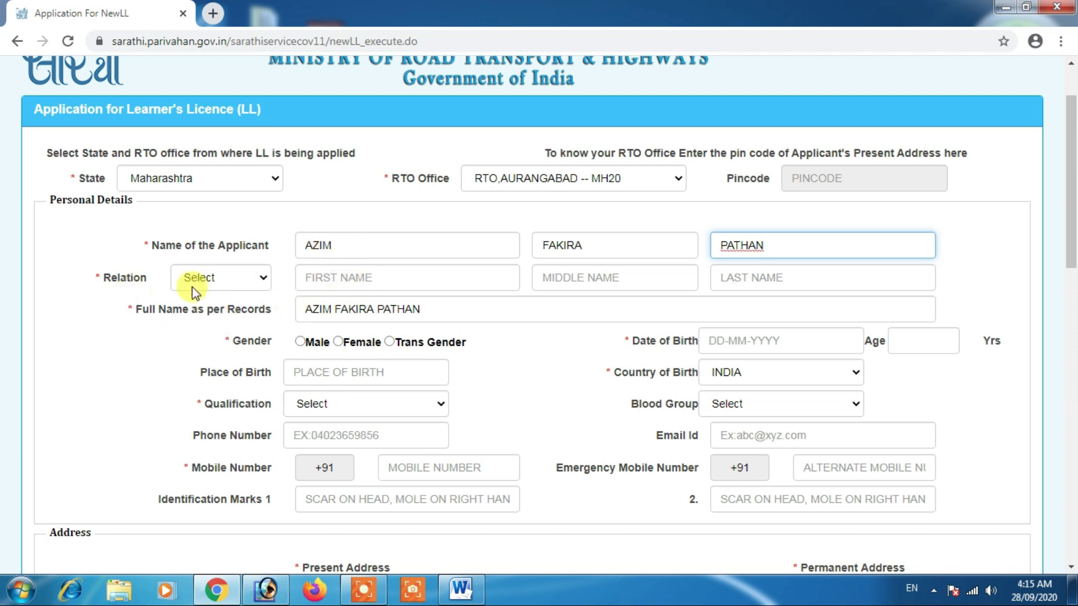
left_click_drag(308, 308, 421, 309)
left_click(422, 309)
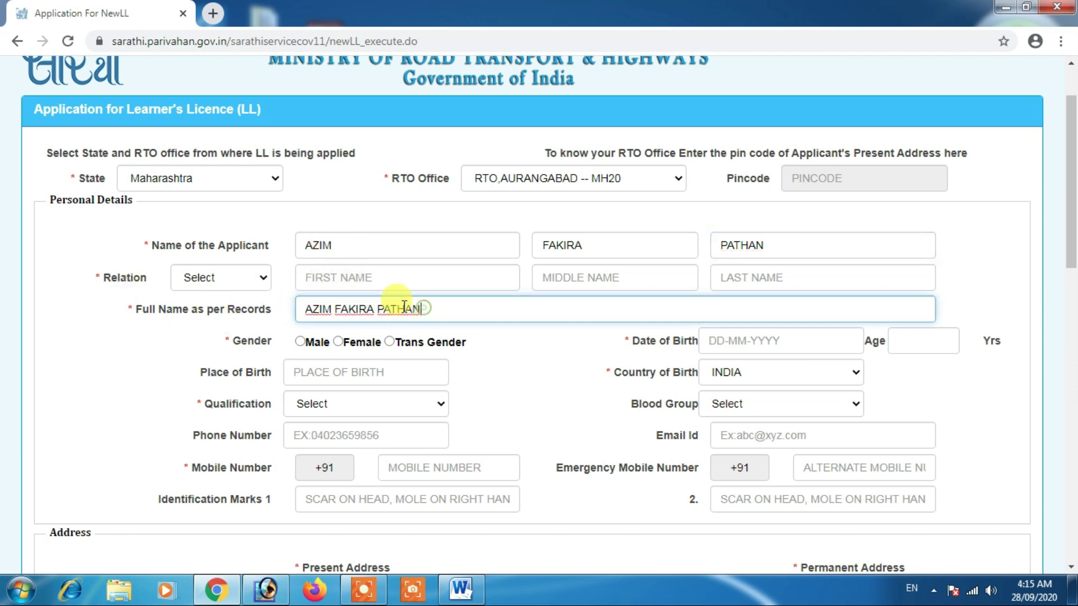
Step: Set Relation to Father and enter the father's first and middle names
left_click(220, 280)
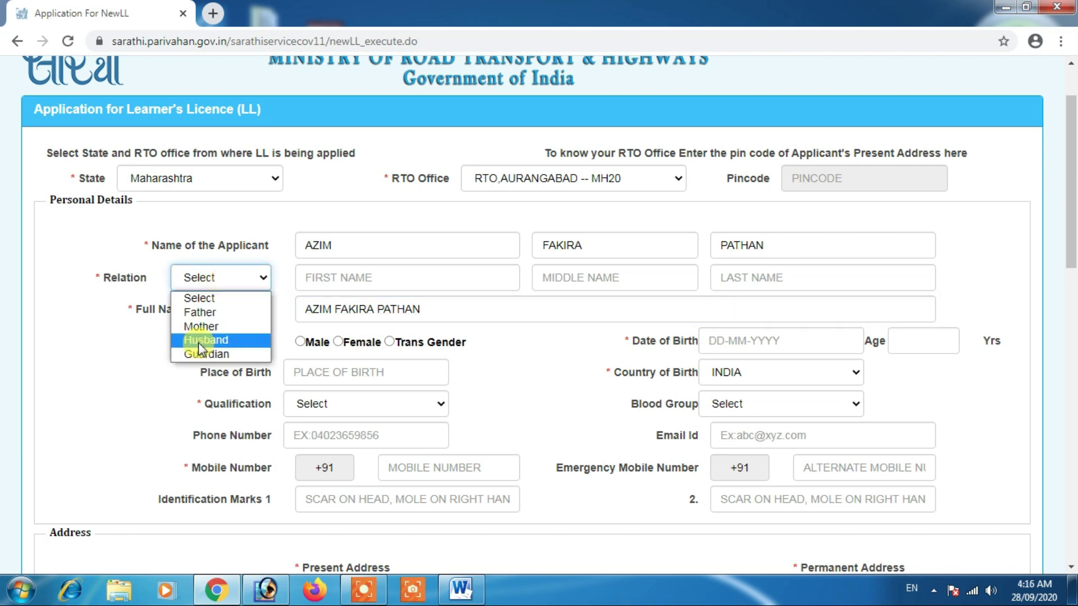
left_click(208, 313)
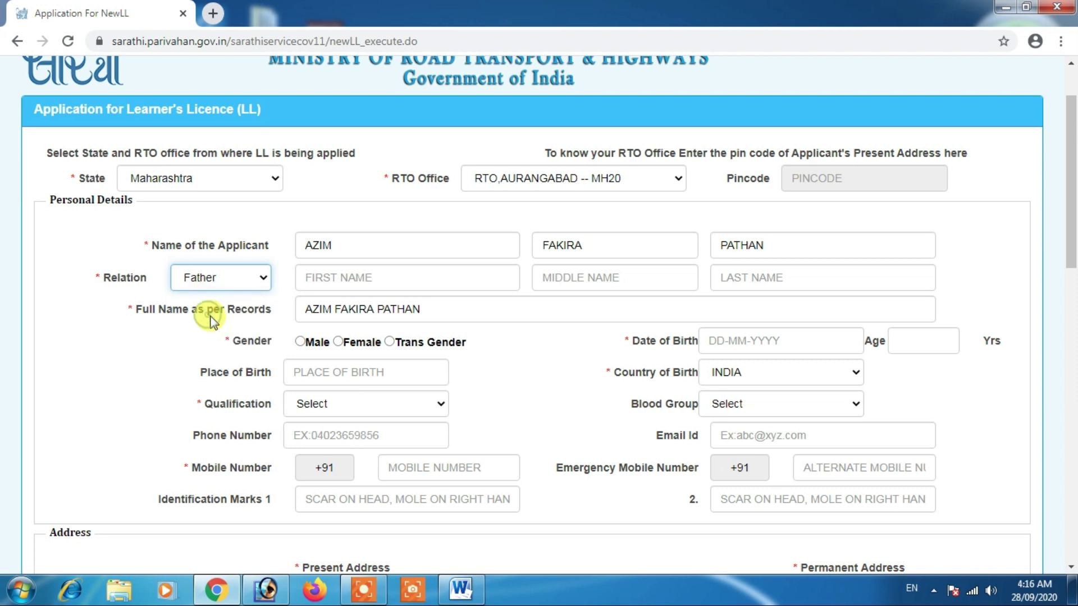
left_click(317, 284)
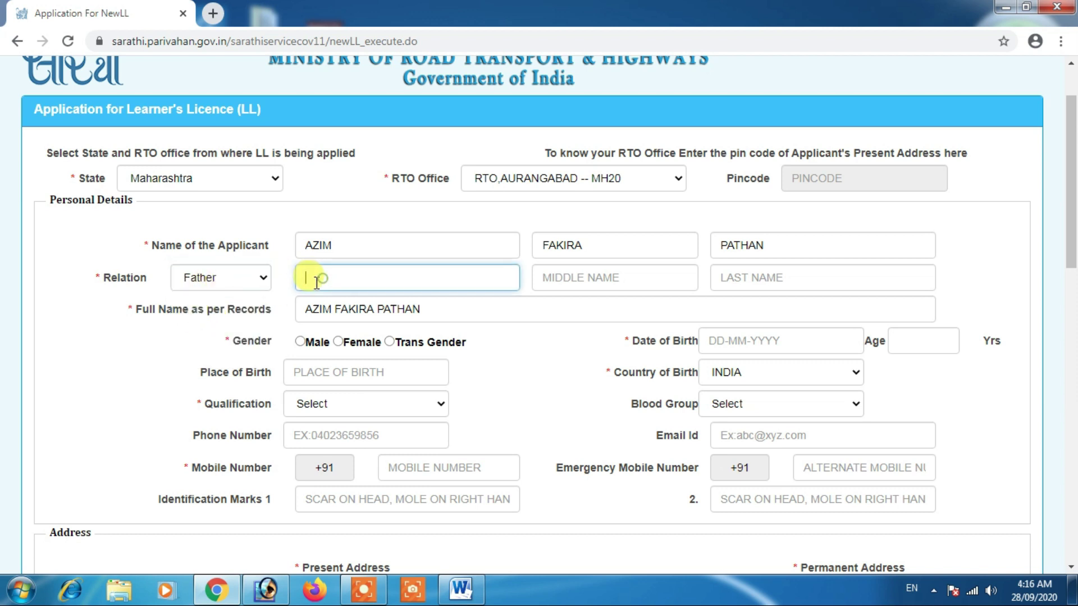
type("FAKIRA")
key("Tab")
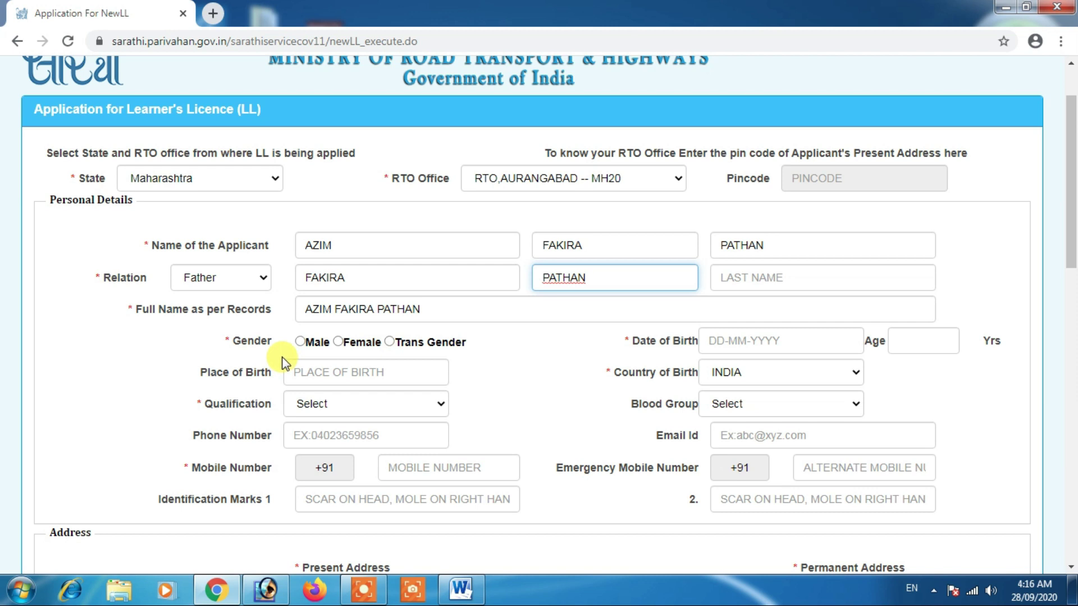
left_click(248, 344)
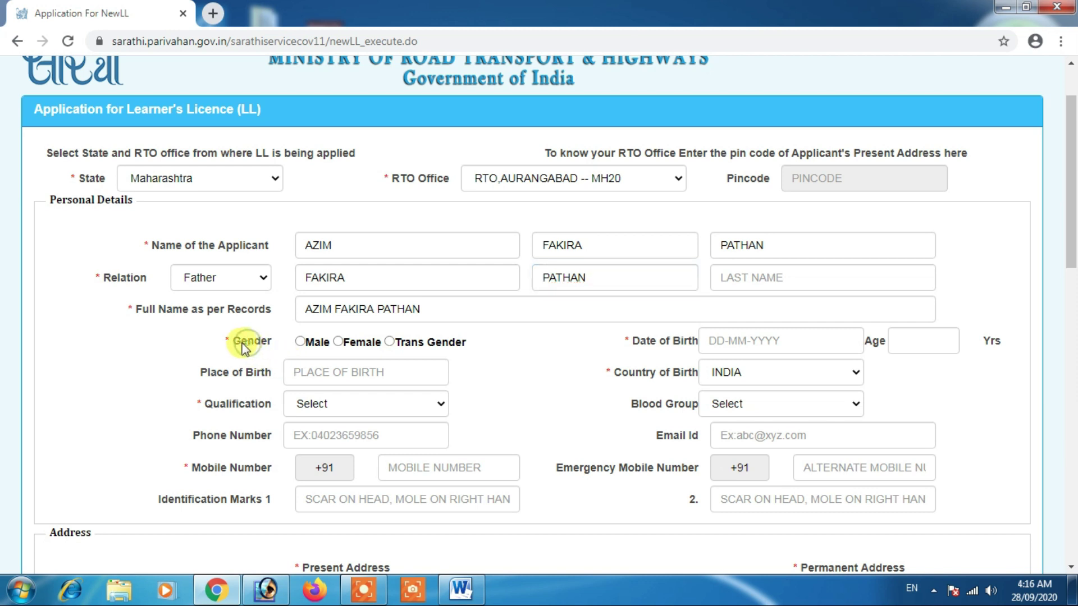
scroll(264, 348, "down", 1)
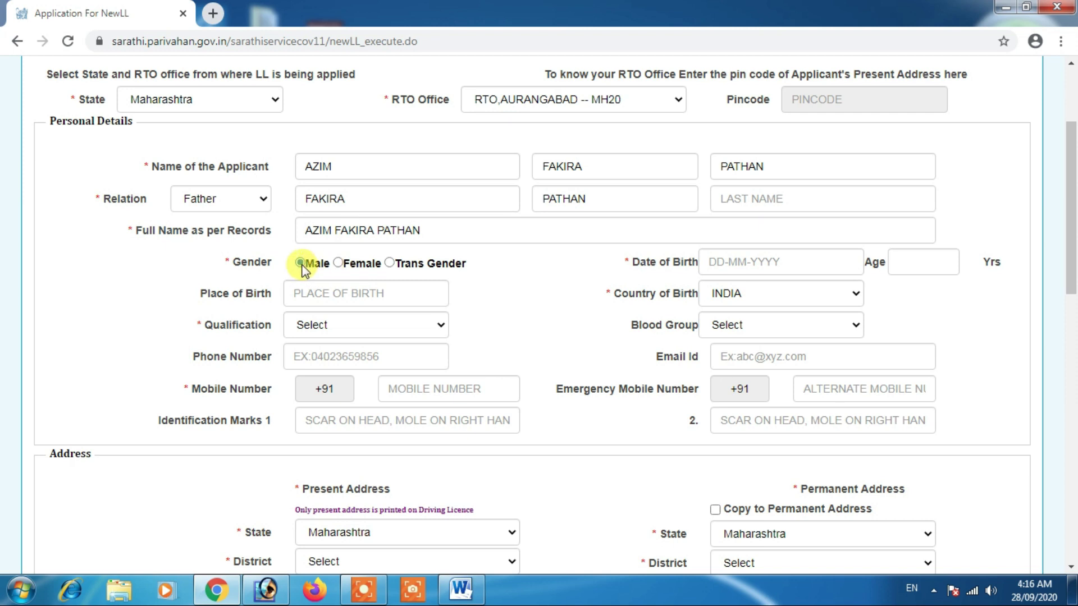
left_click(302, 297)
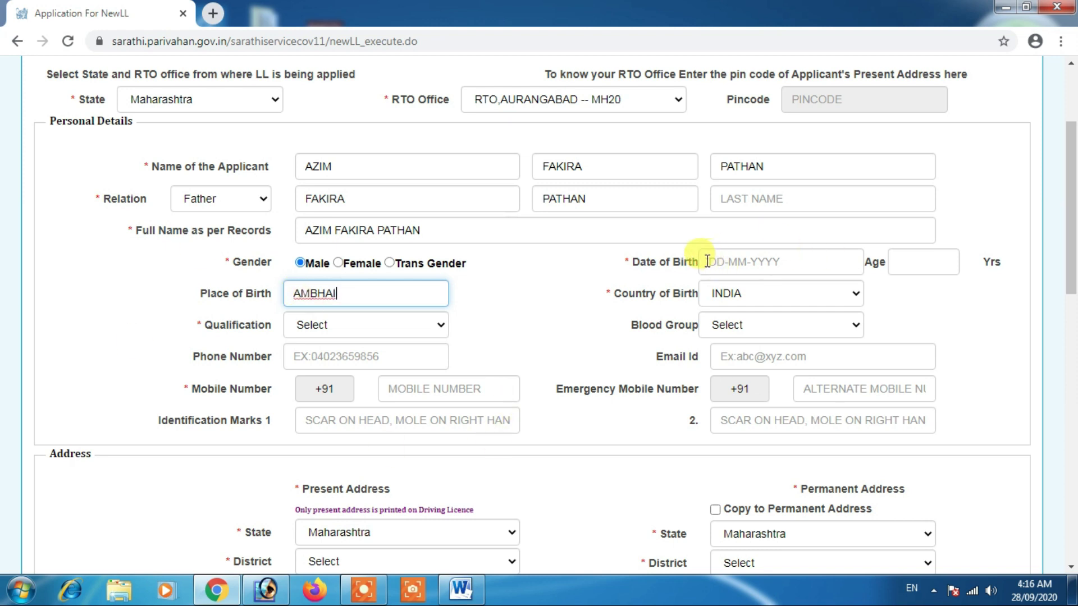
left_click(668, 260)
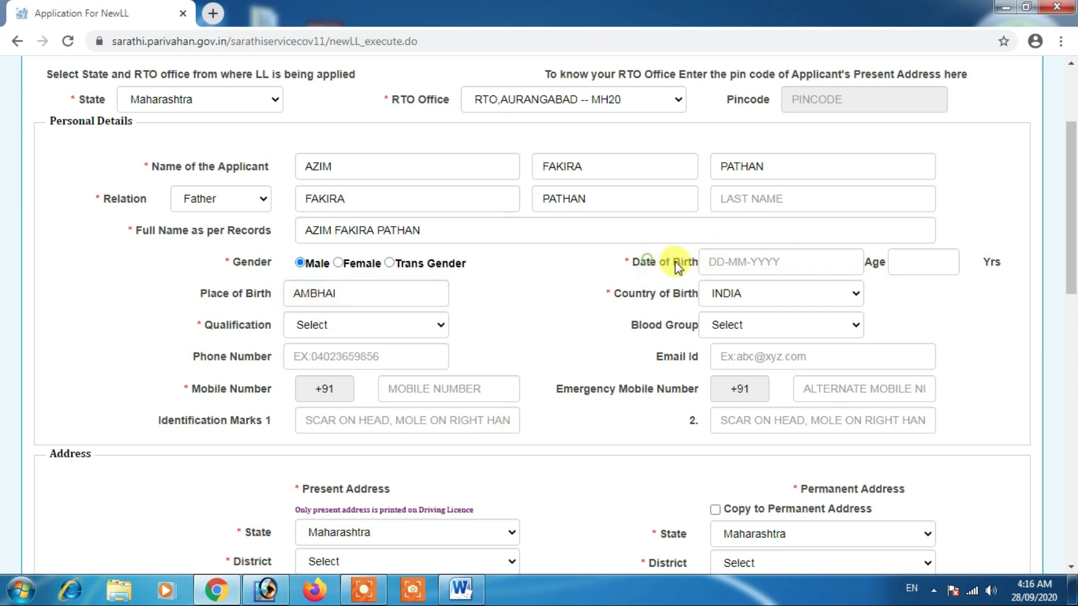
left_click(719, 263)
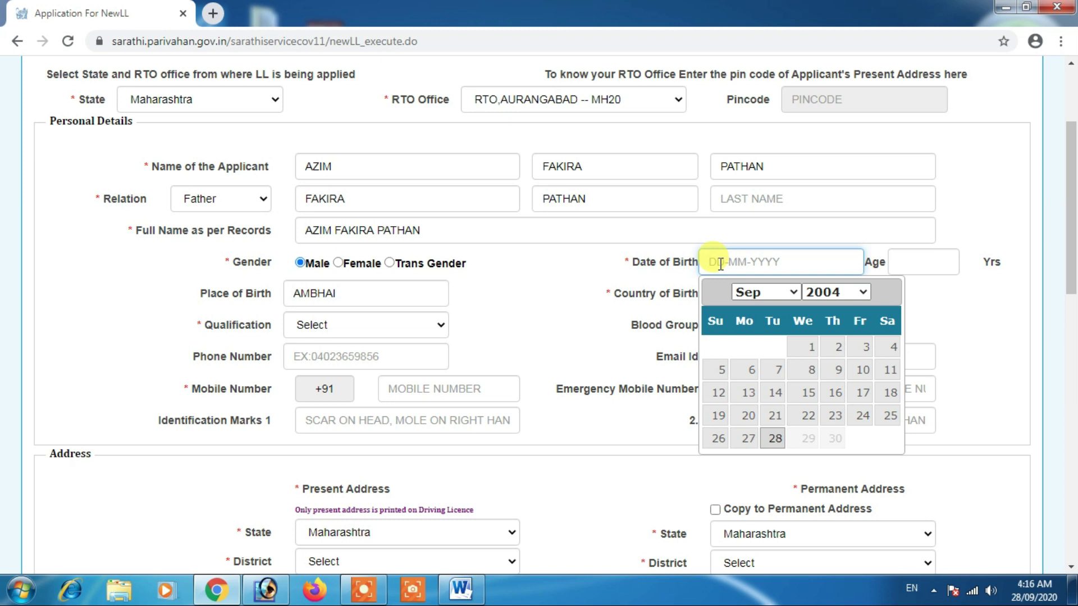
type("01-01-2")
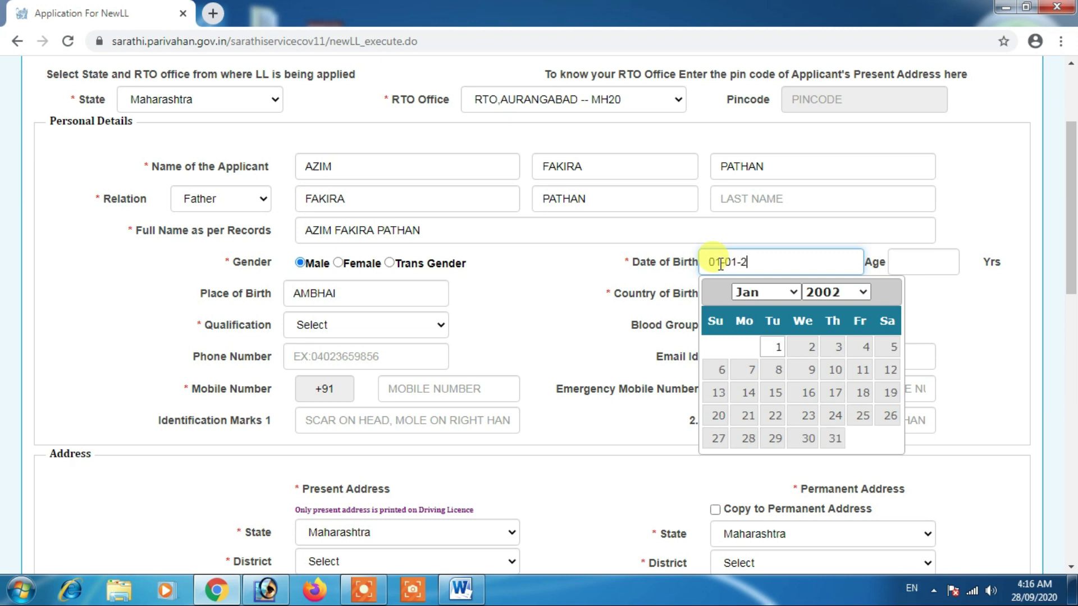
key("BackSpace")
type("1994")
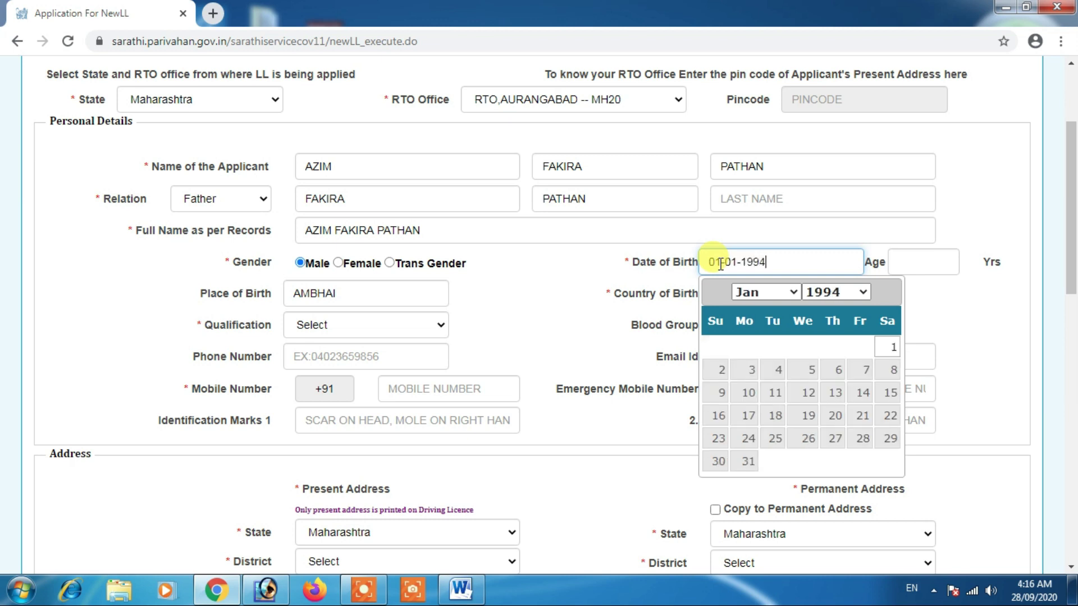
left_click(597, 264)
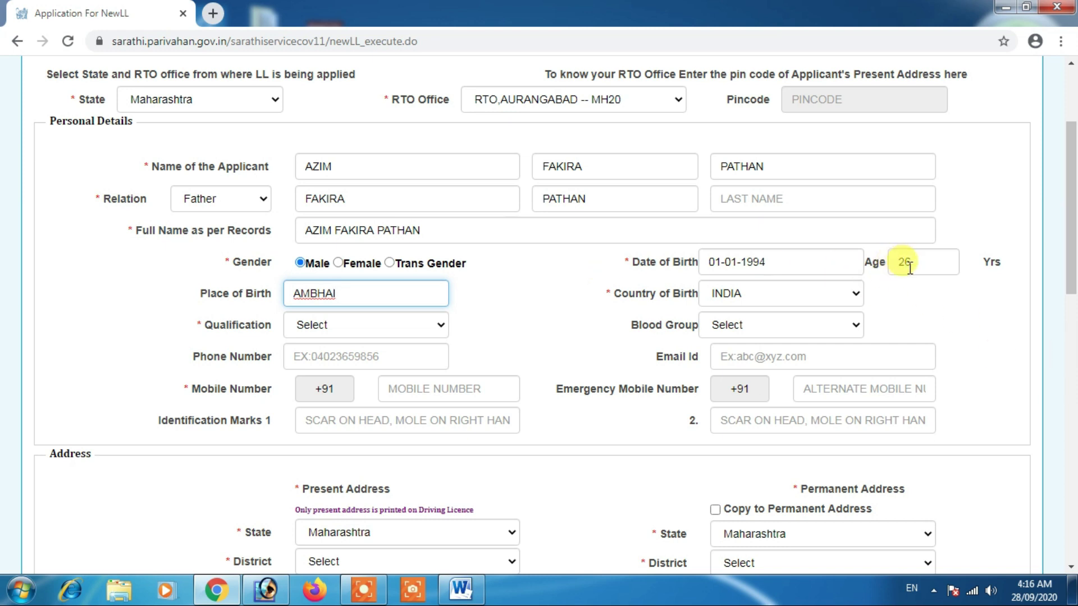
left_click(564, 291)
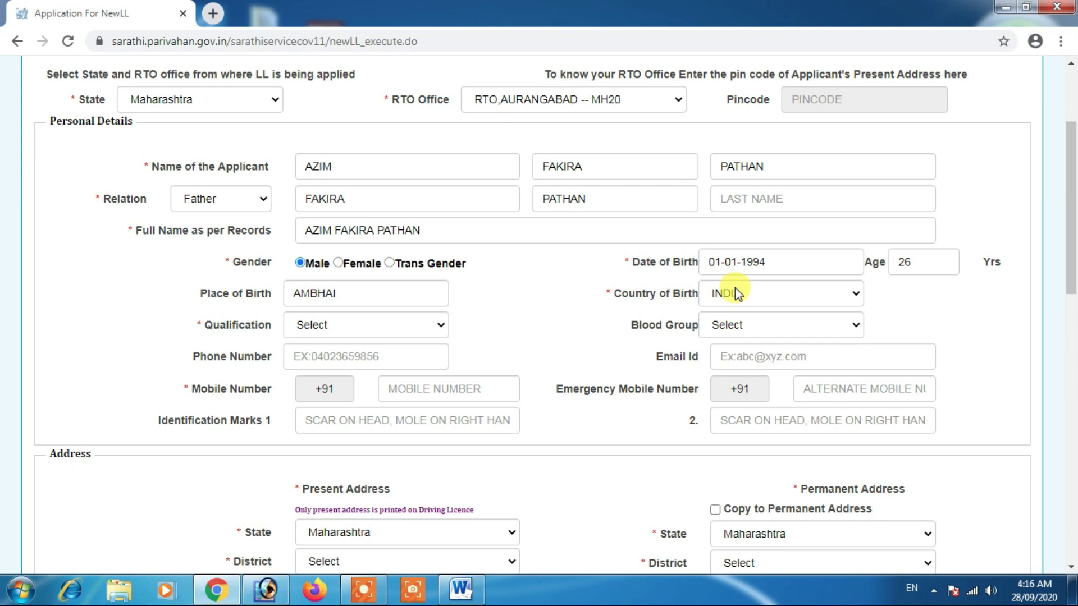
left_click(318, 328)
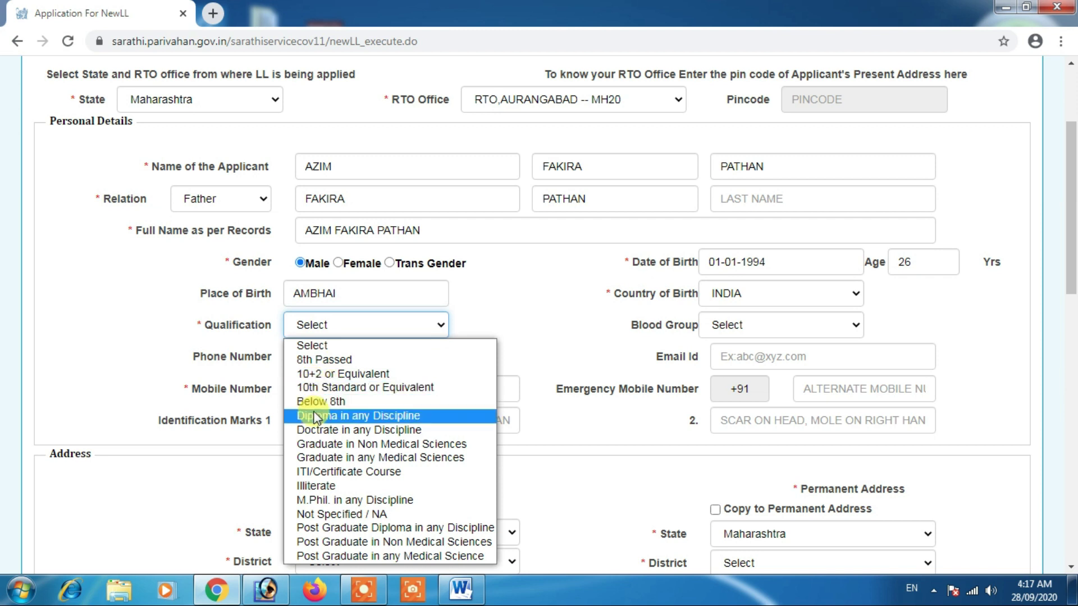
Step: Choose 10+2 or Equivalent as qualification and B+ as blood group
left_click(318, 375)
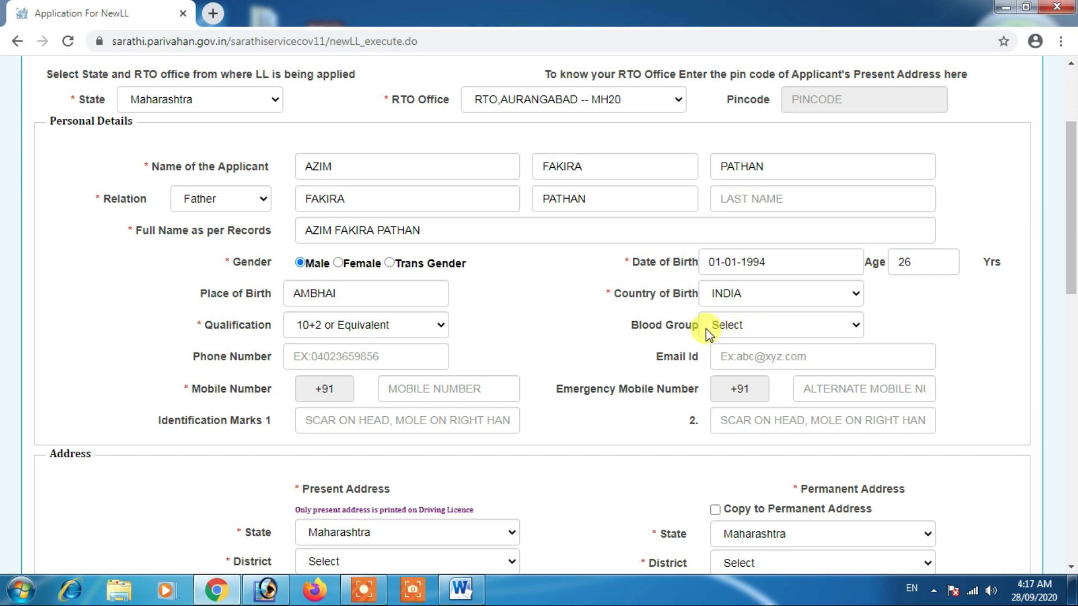
left_click(731, 327)
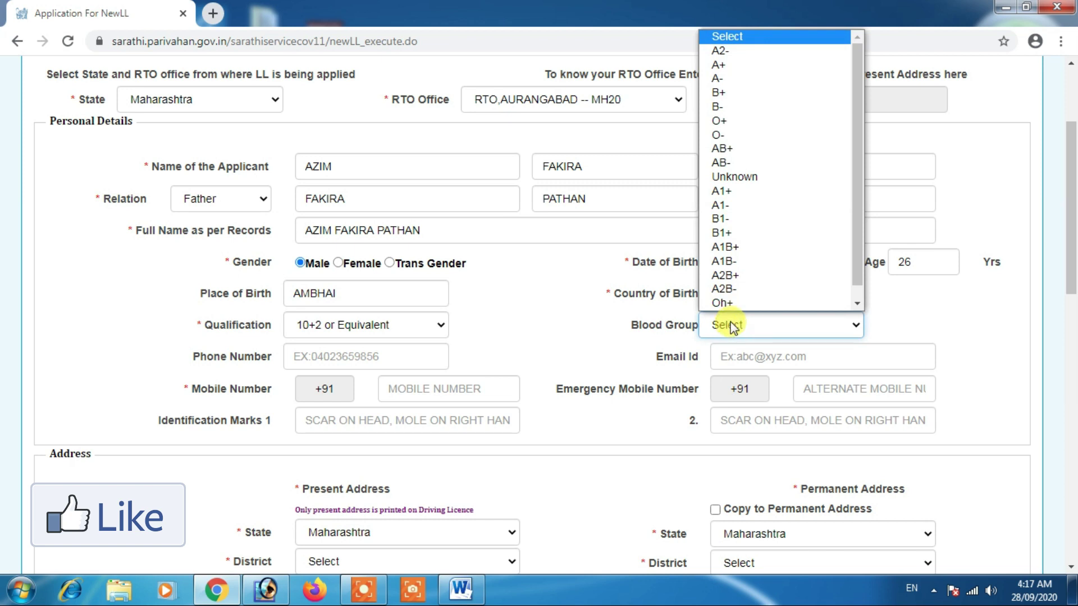
left_click(728, 324)
left_click(729, 325)
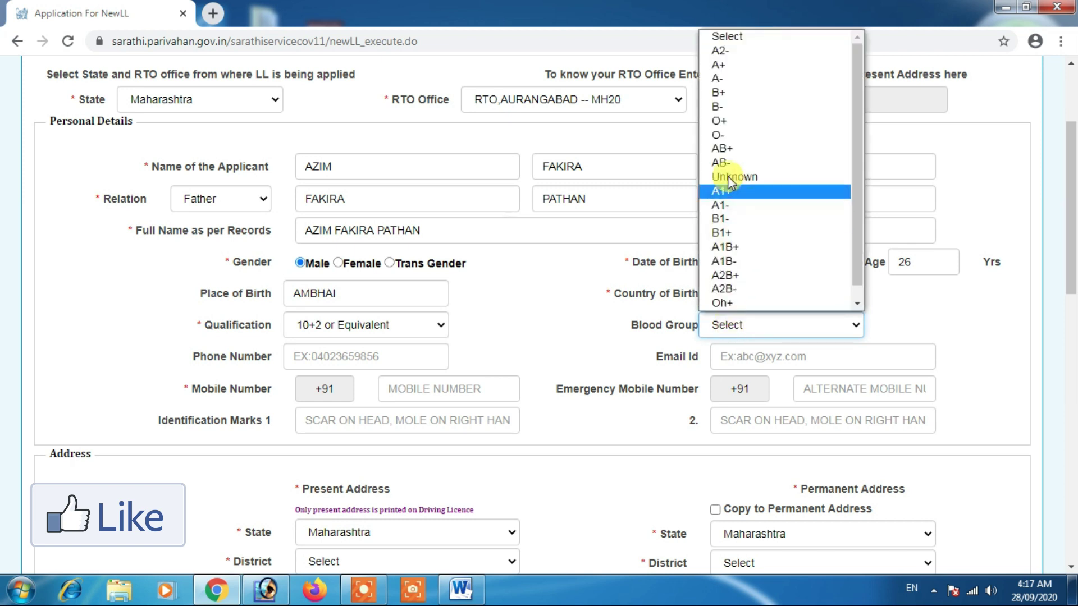
left_click(723, 92)
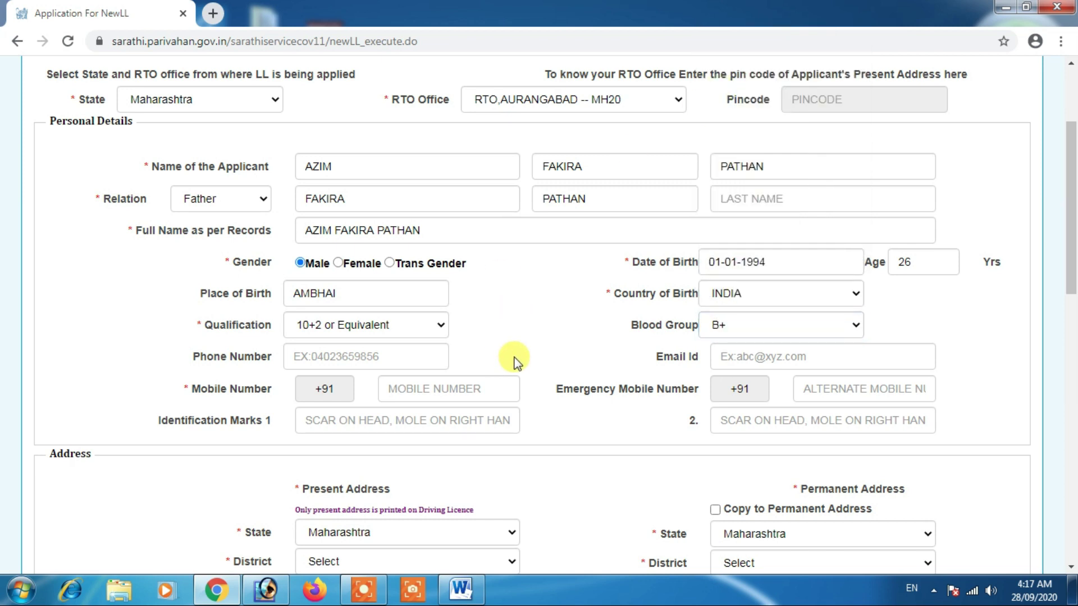
Step: Enter the applicant's mobile number in the Mobile Number field
scroll(514, 357, "down", 1)
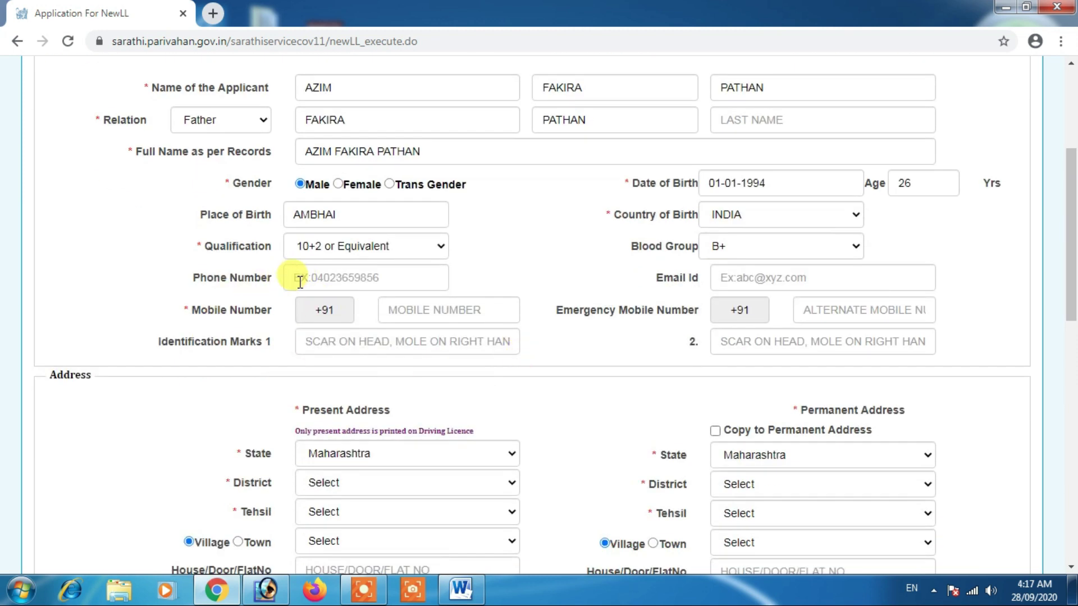
left_click(303, 275)
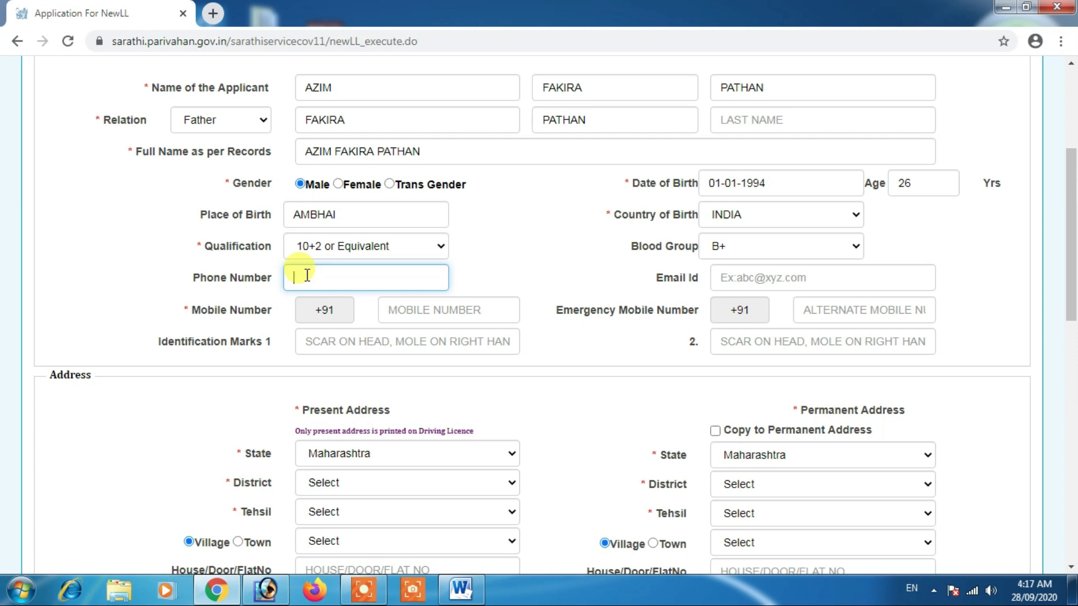
left_click(738, 277)
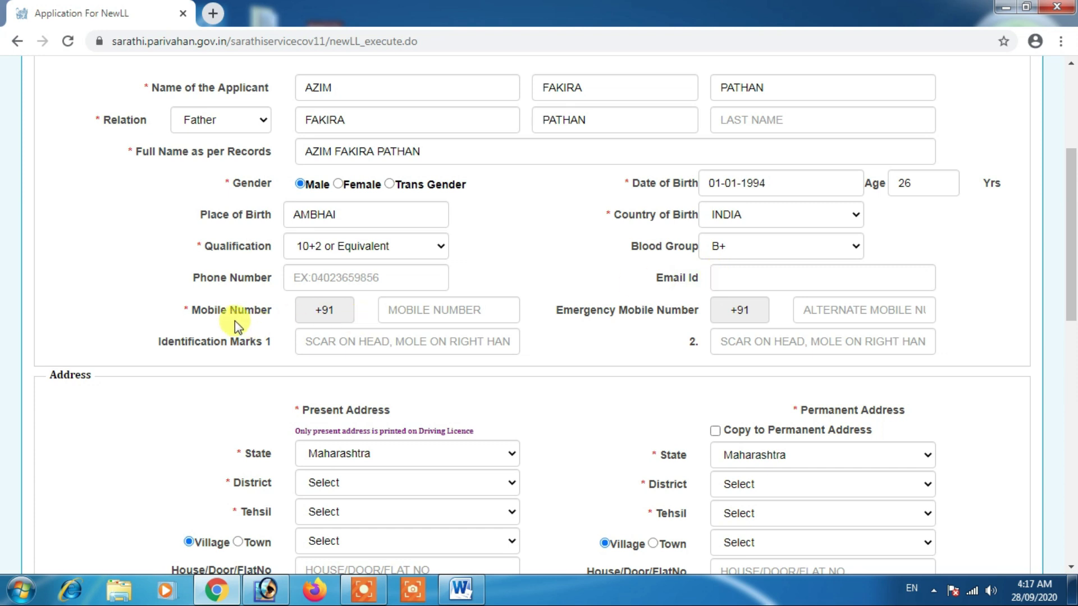
left_click(397, 309)
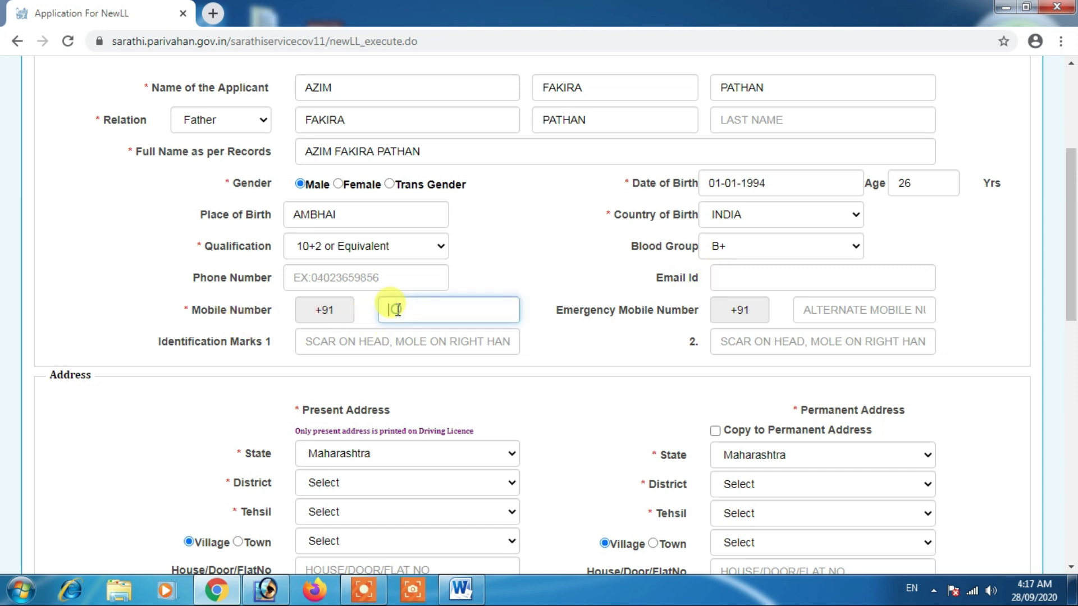
type("8888888888")
left_click(517, 276)
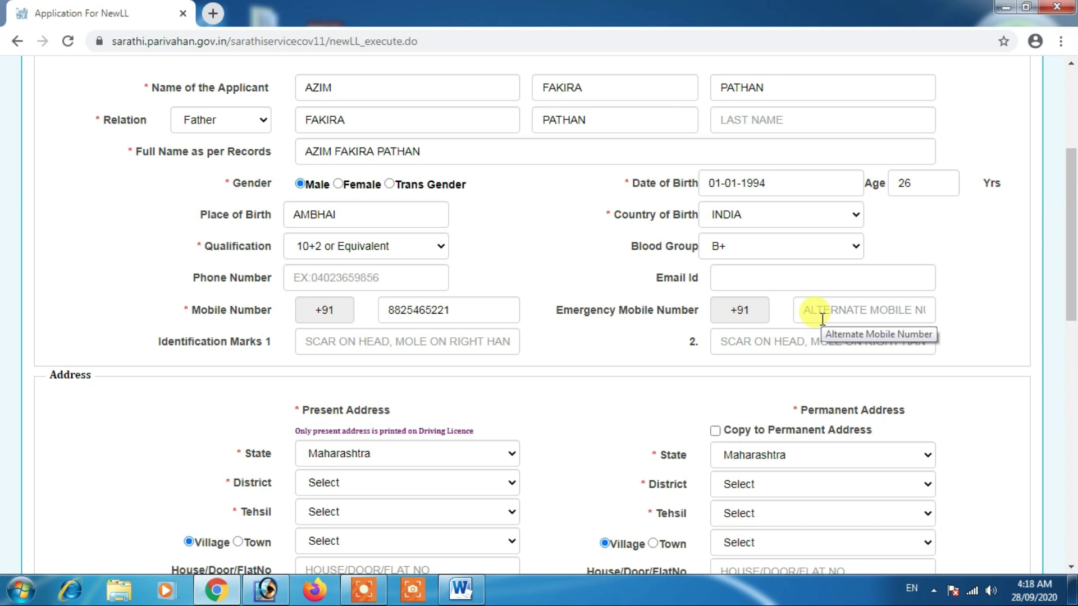
left_click(835, 313)
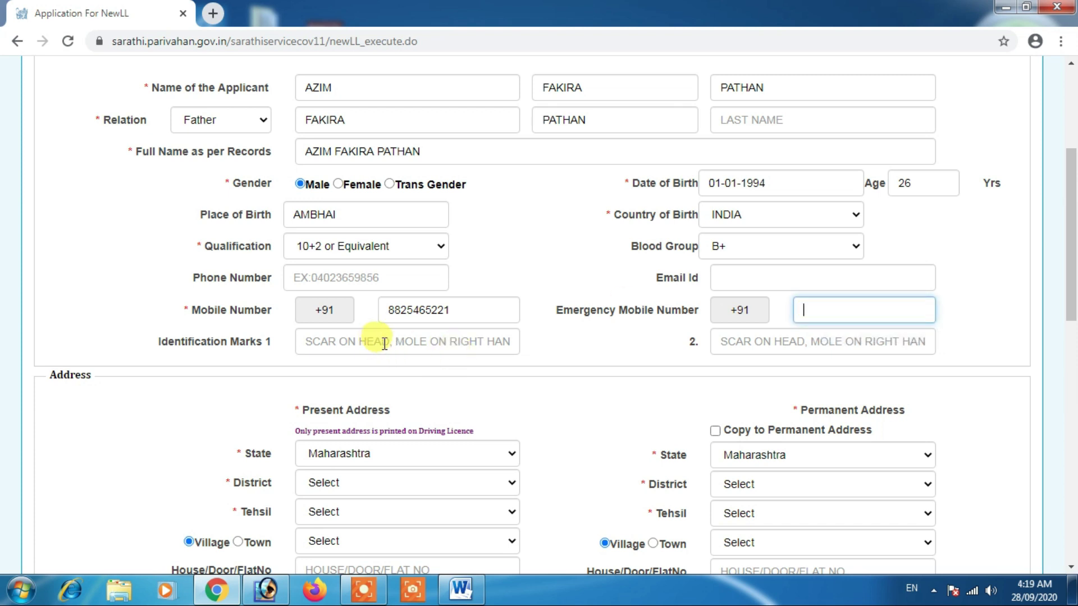
Step: Work through the first and second identification mark fields
scroll(337, 334, "down", 1)
left_click(336, 264)
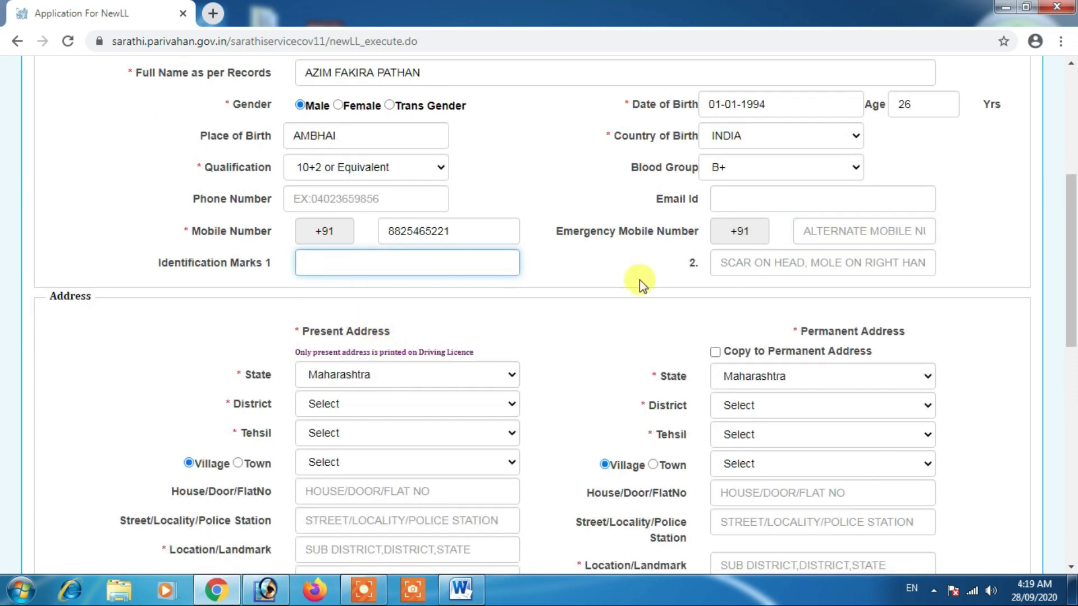
left_click(752, 262)
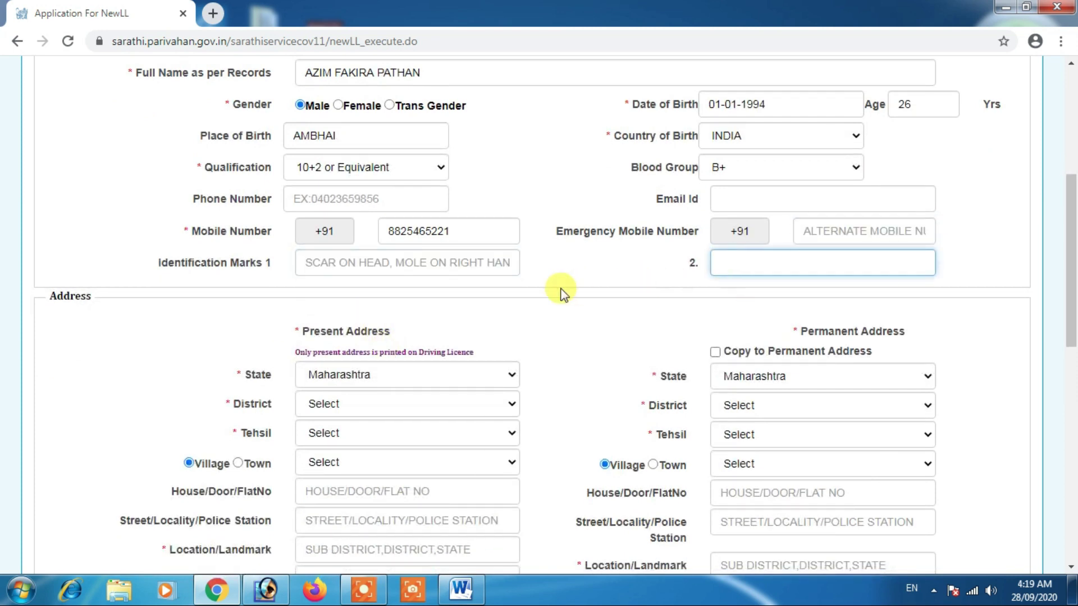
left_click(417, 269)
left_click(752, 262)
left_click(408, 263)
left_click(727, 261)
scroll(497, 382, "down", 1)
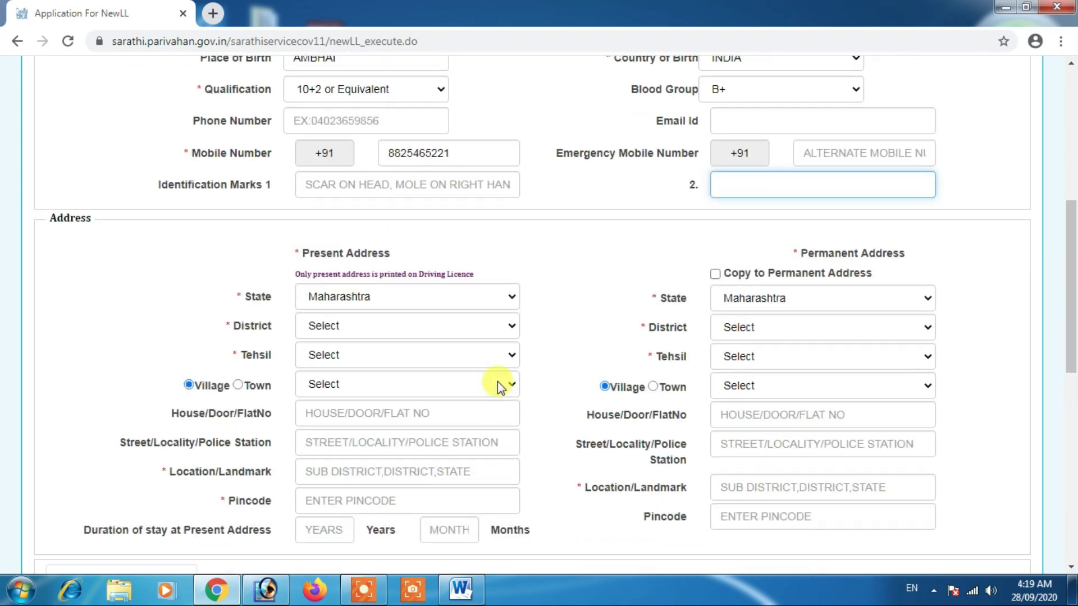
Step: Leave the second identification mark blank and pick Aurangabad as the present-address district
scroll(368, 373, "down", 1)
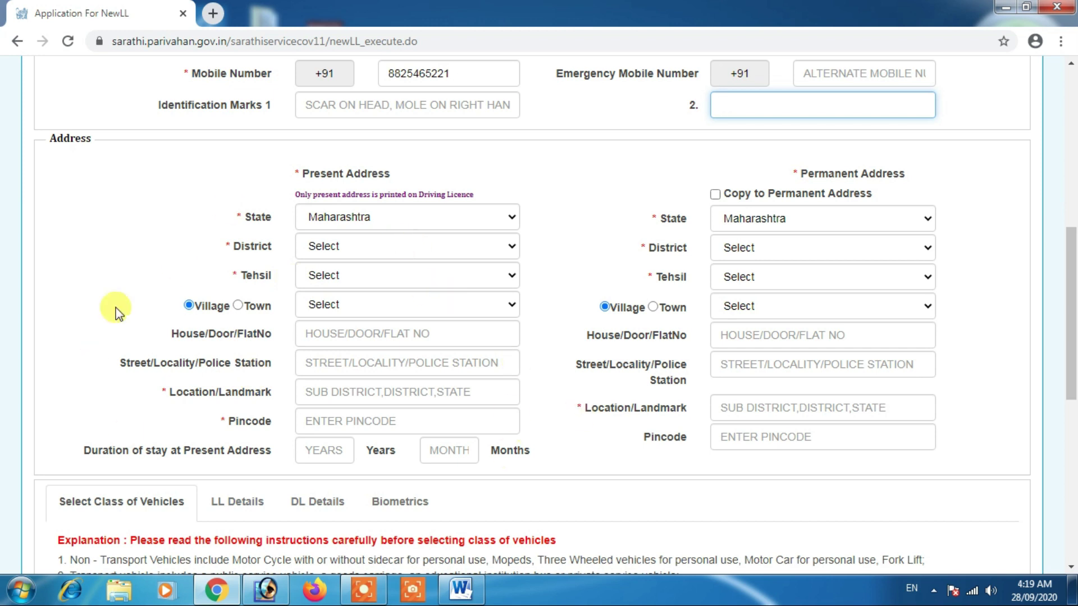
left_click(304, 171)
left_click(318, 180)
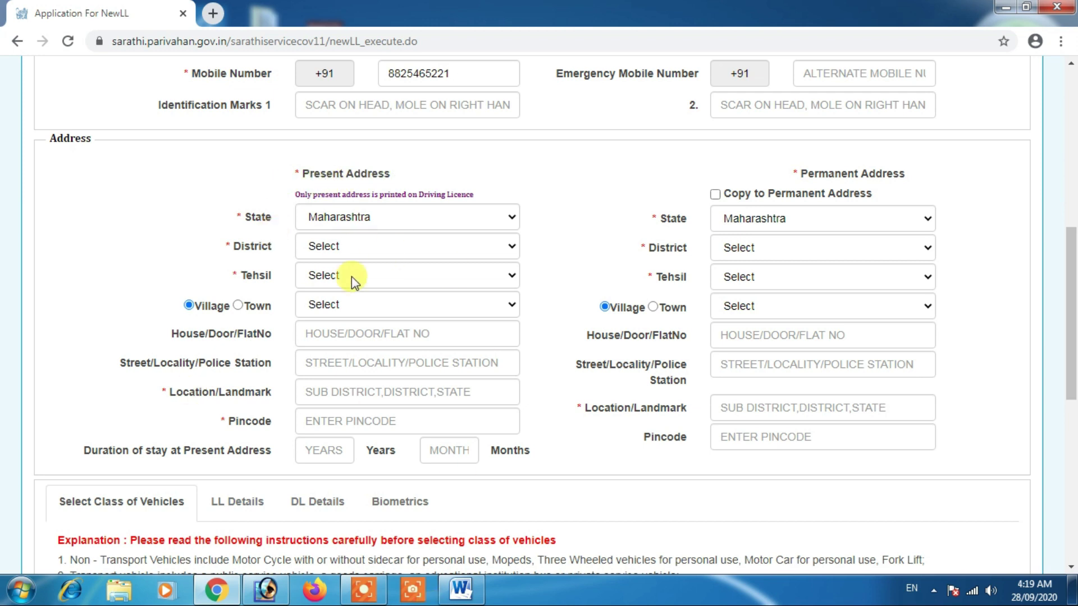
left_click(313, 254)
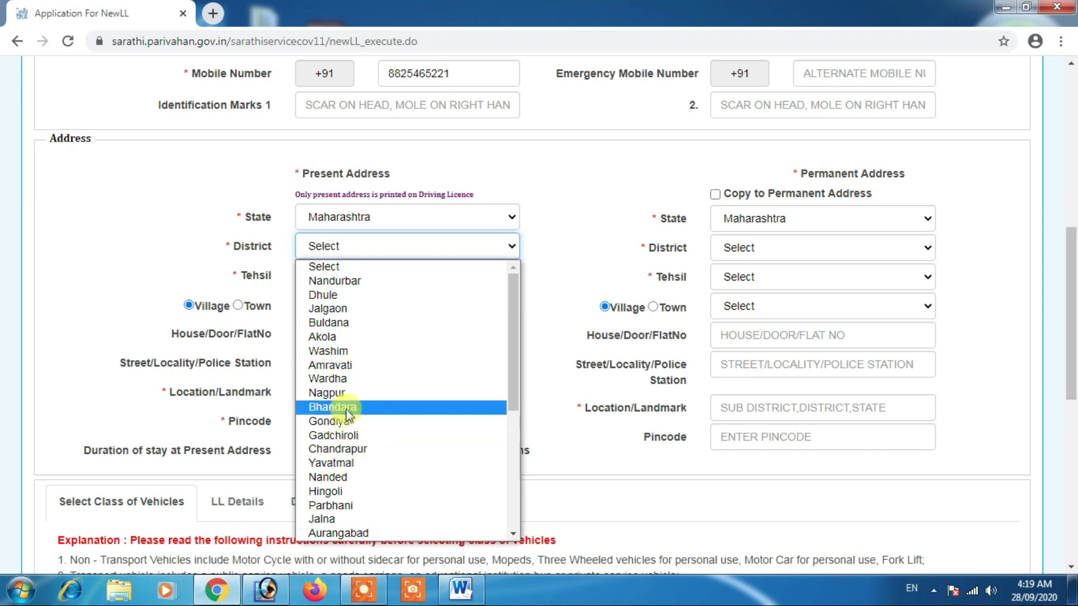
key("a")
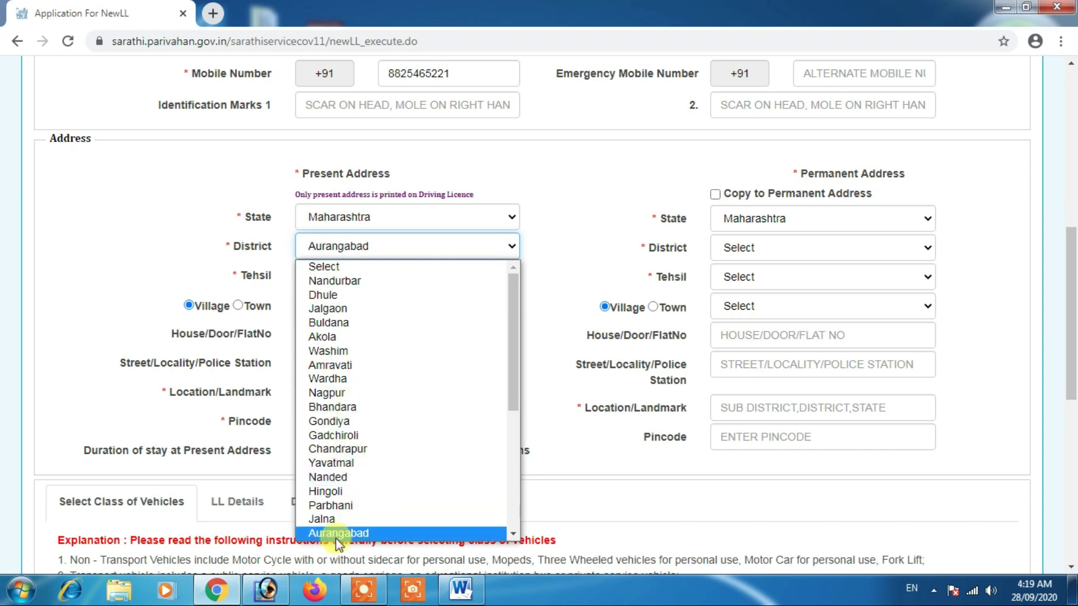
left_click(337, 535)
Step: Choose tehsil Sillod and village Ambhai, then enter the house number
left_click(361, 276)
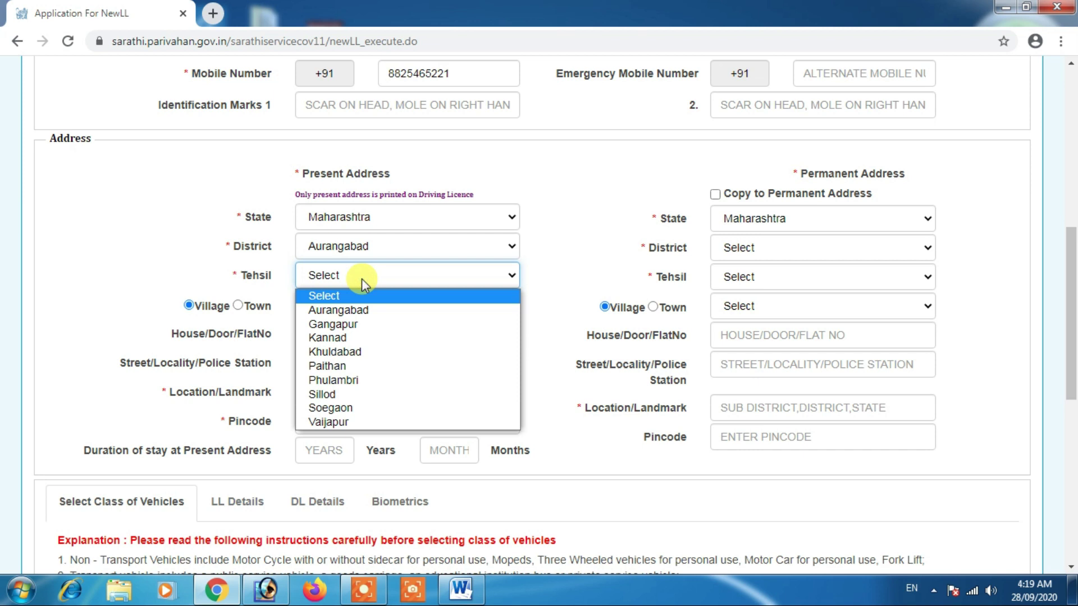
left_click(328, 397)
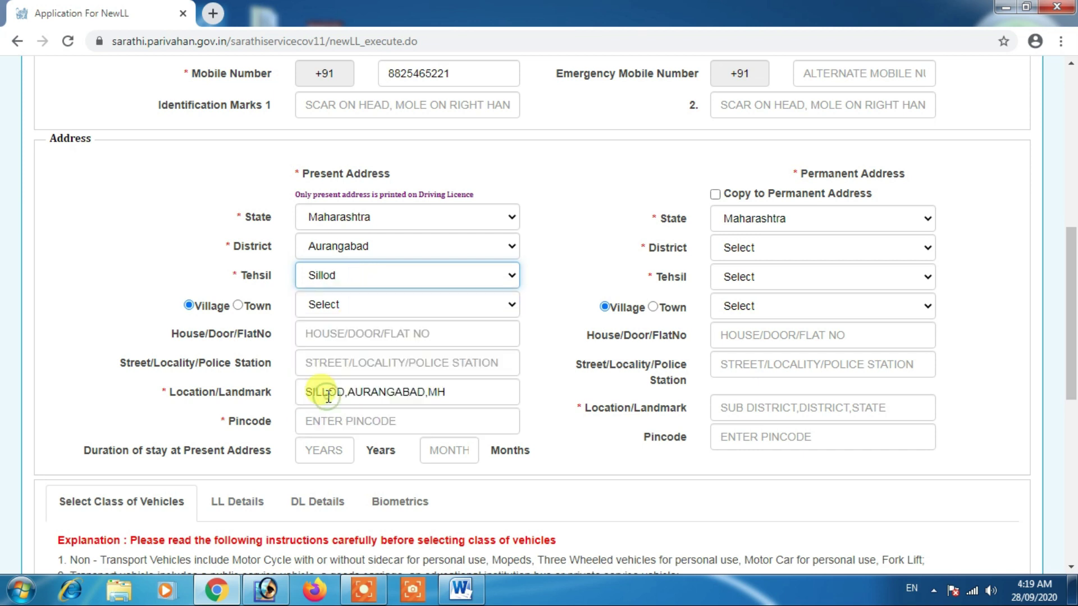
left_click(357, 303)
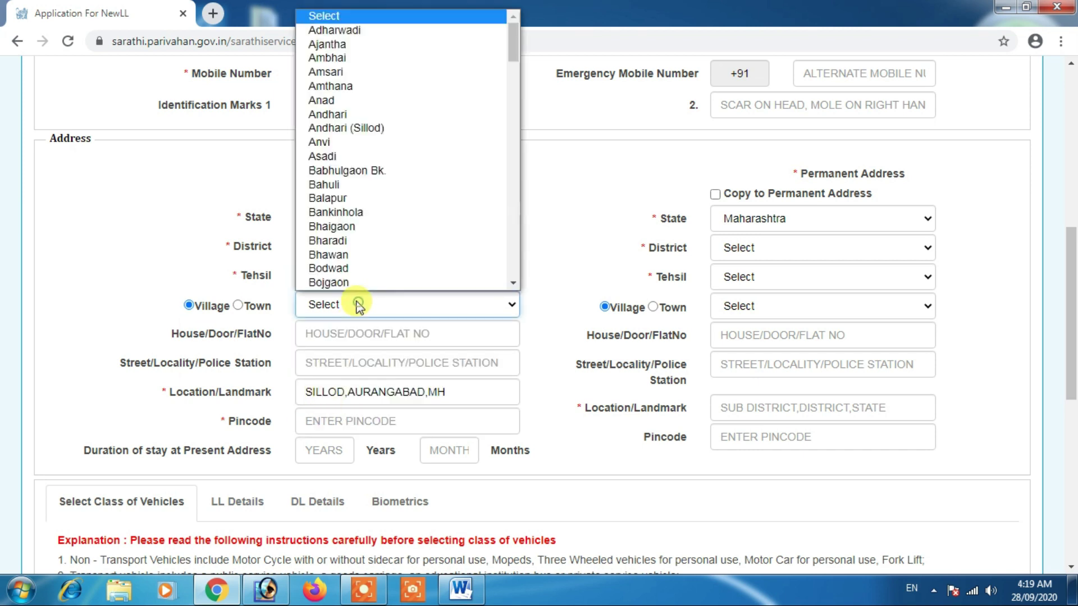
left_click(346, 56)
left_click(111, 195)
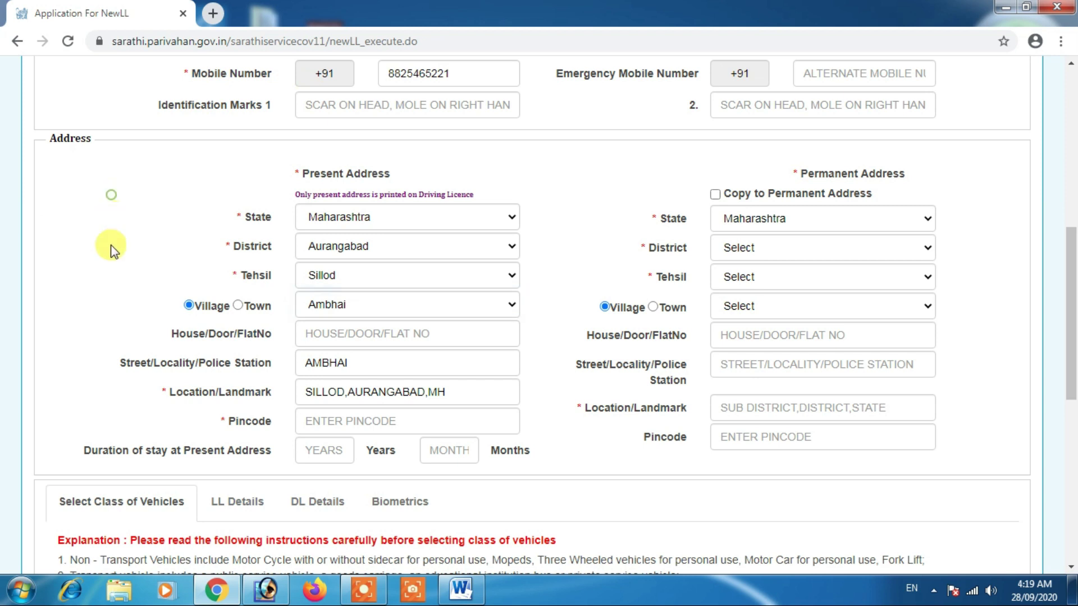
left_click(354, 330)
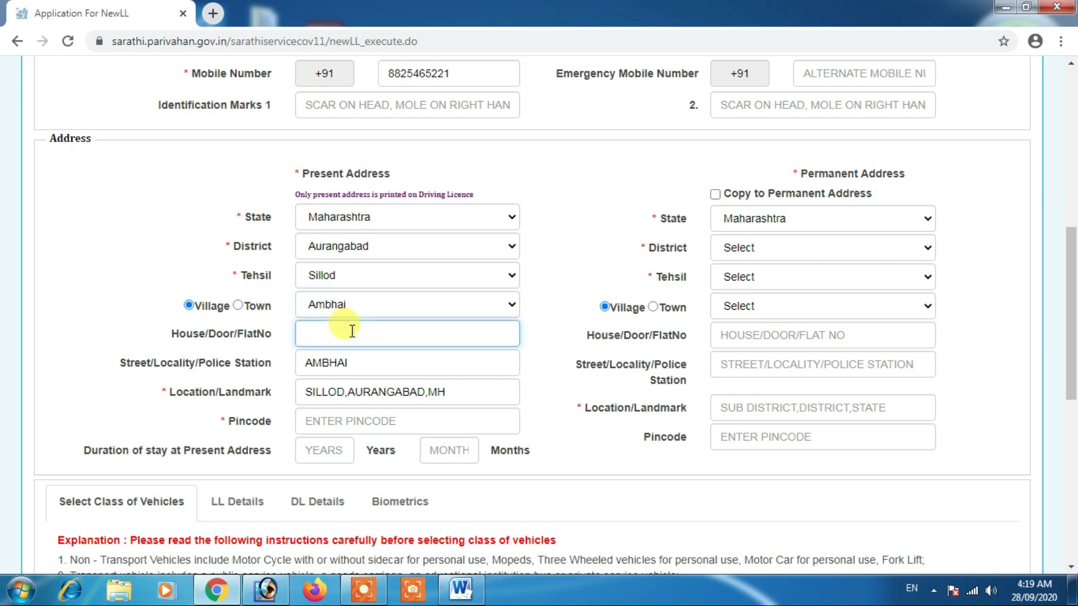
left_click(334, 422)
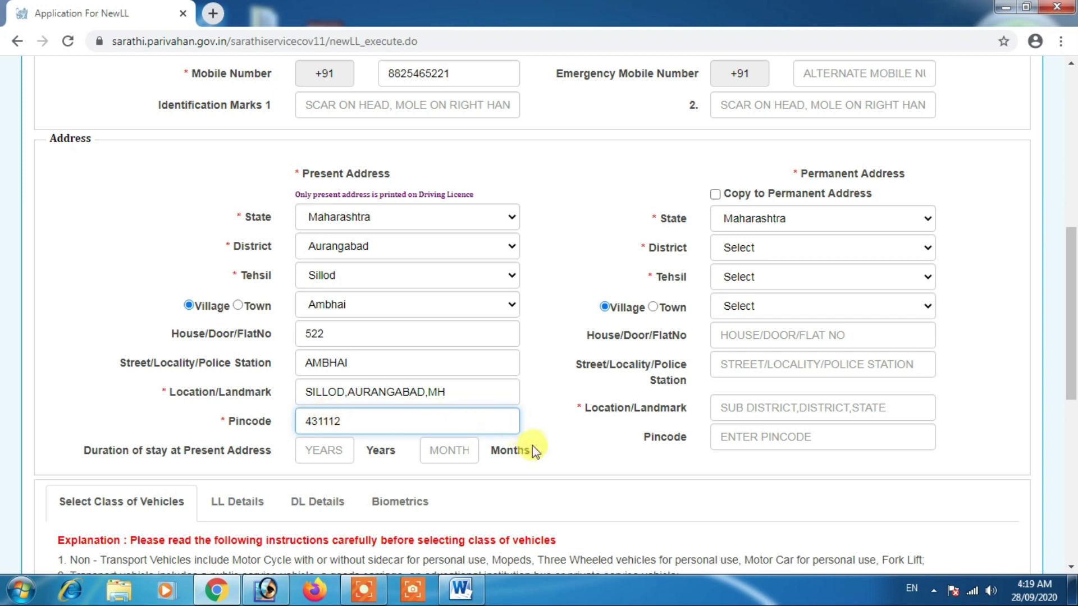
Step: Record a 25-year, 2-month stay and copy the present address to the permanent address
left_click(186, 420)
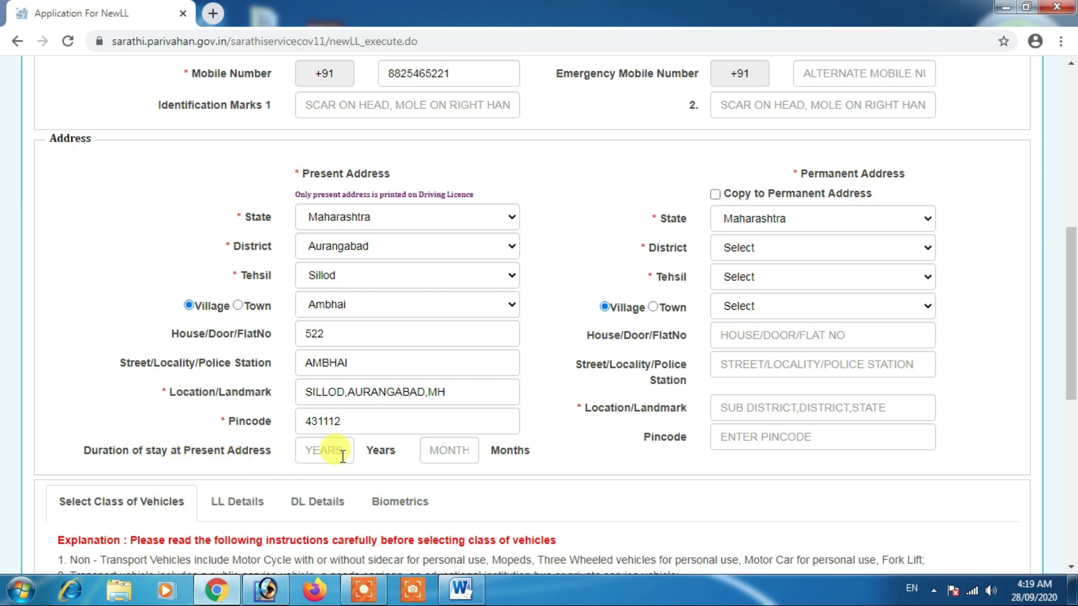
left_click(318, 452)
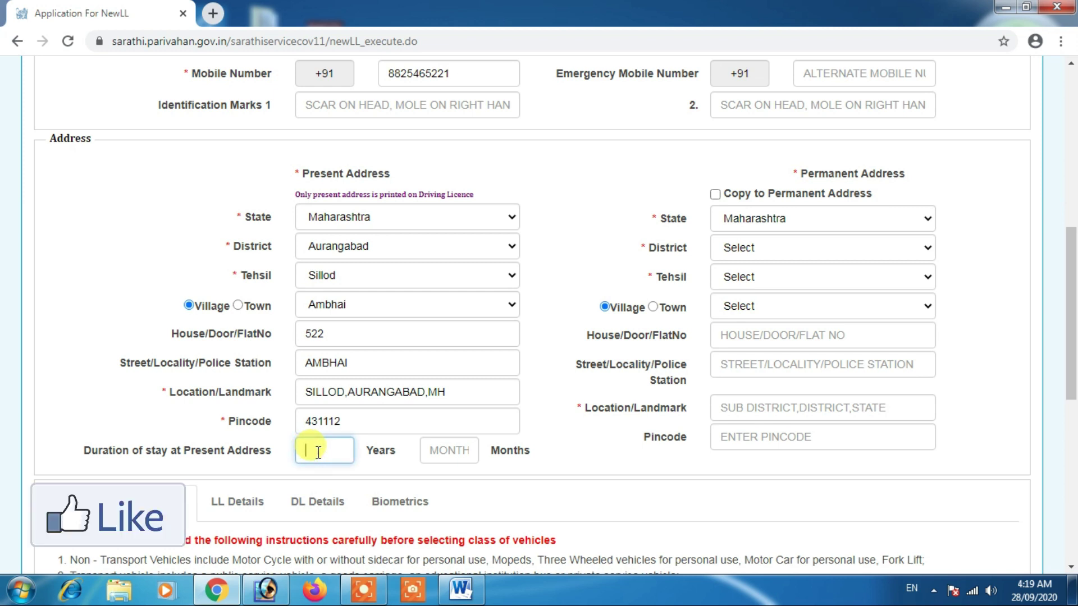
left_click(447, 451)
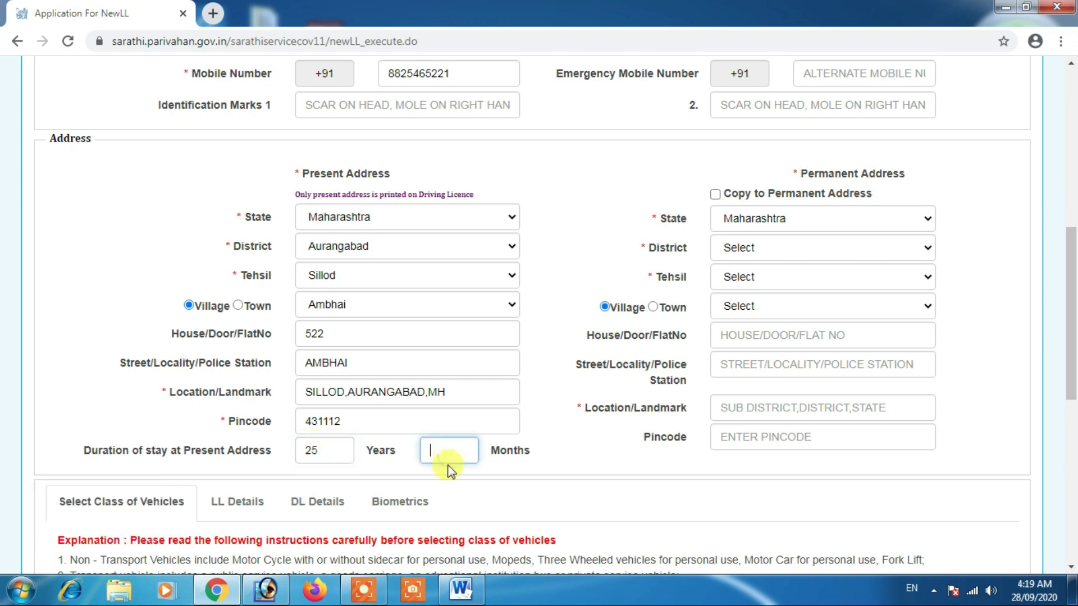
left_click(318, 452)
left_click(436, 449)
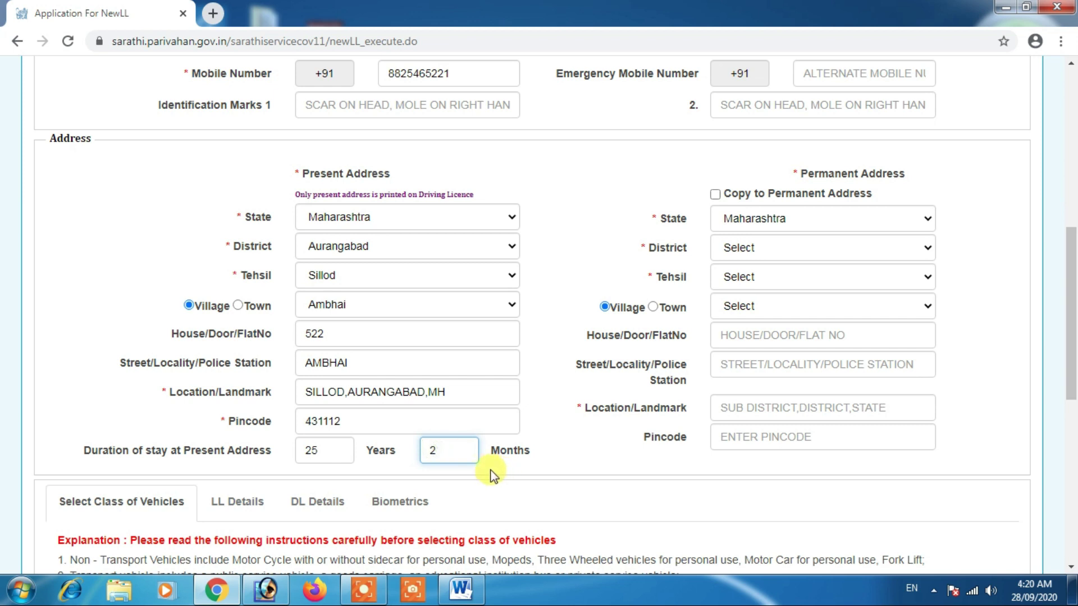
left_click(542, 468)
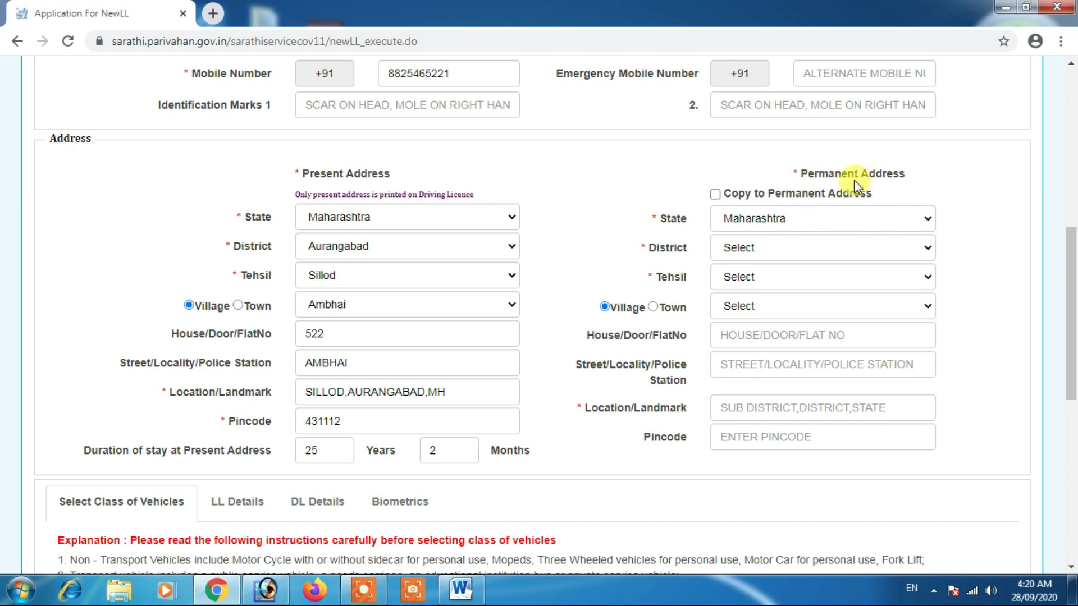
left_click(716, 194)
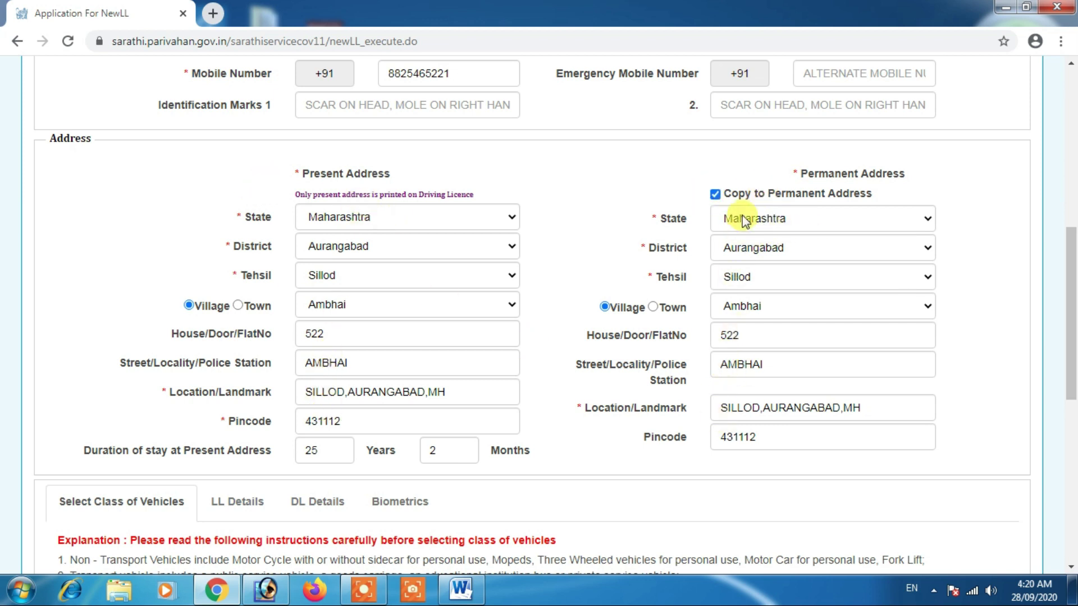
Step: Scroll down to the vehicle-class section and select Motor Cycle with Gear (MCWG) in the class list
scroll(710, 336, "down", 3)
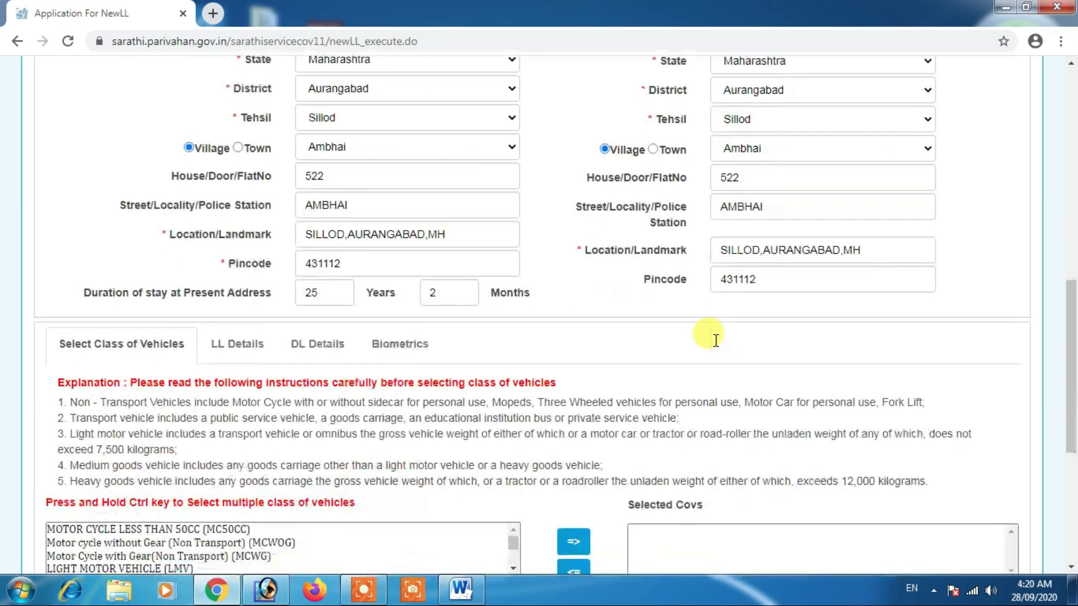
scroll(458, 403, "down", 1)
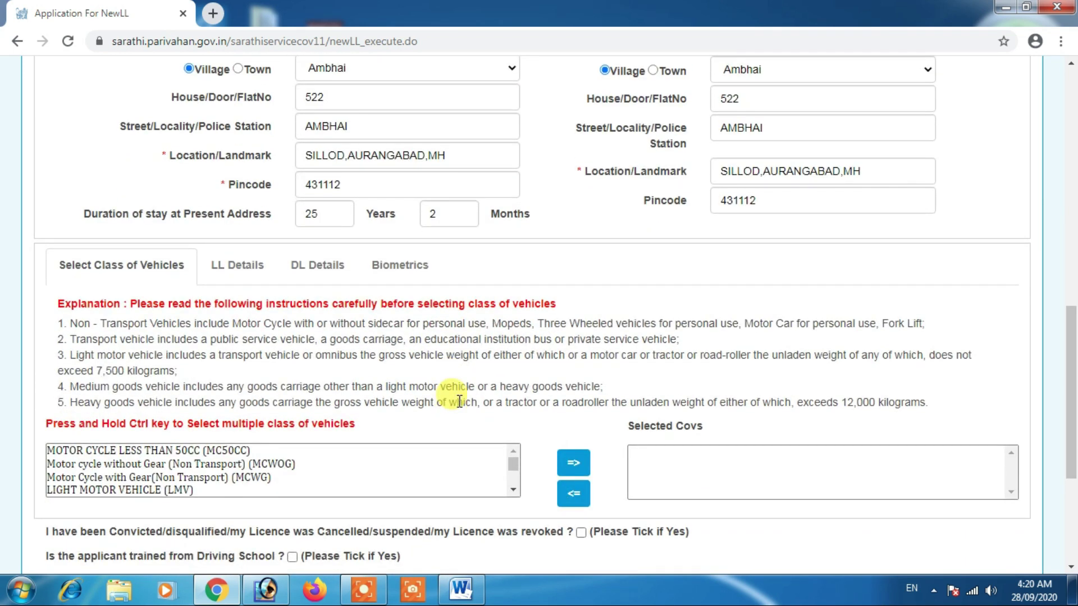
scroll(344, 380, "down", 1)
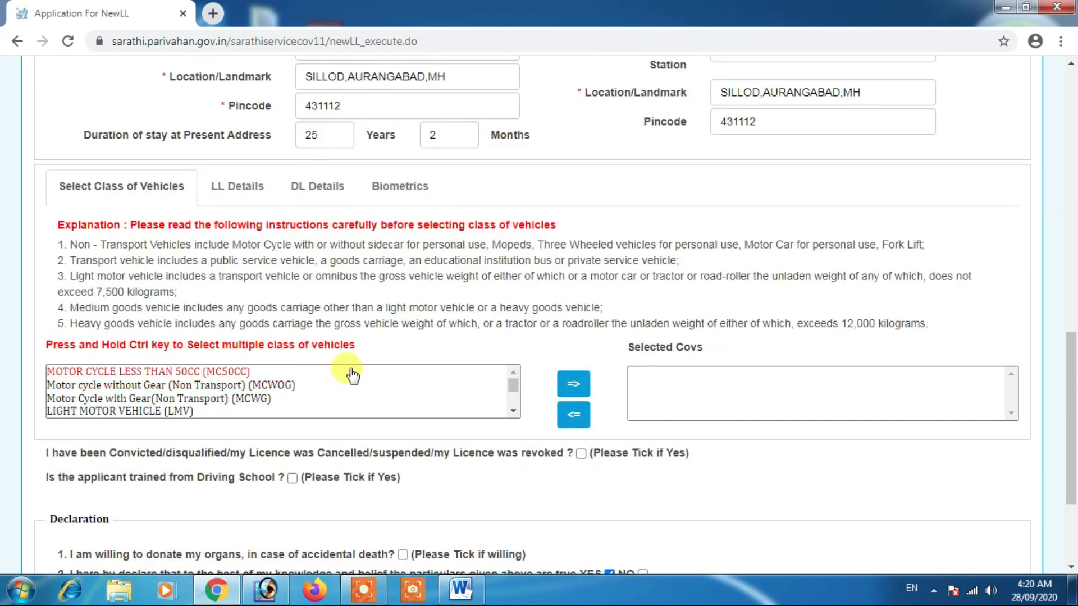
scroll(353, 375, "down", 2)
scroll(263, 388, "up", 3)
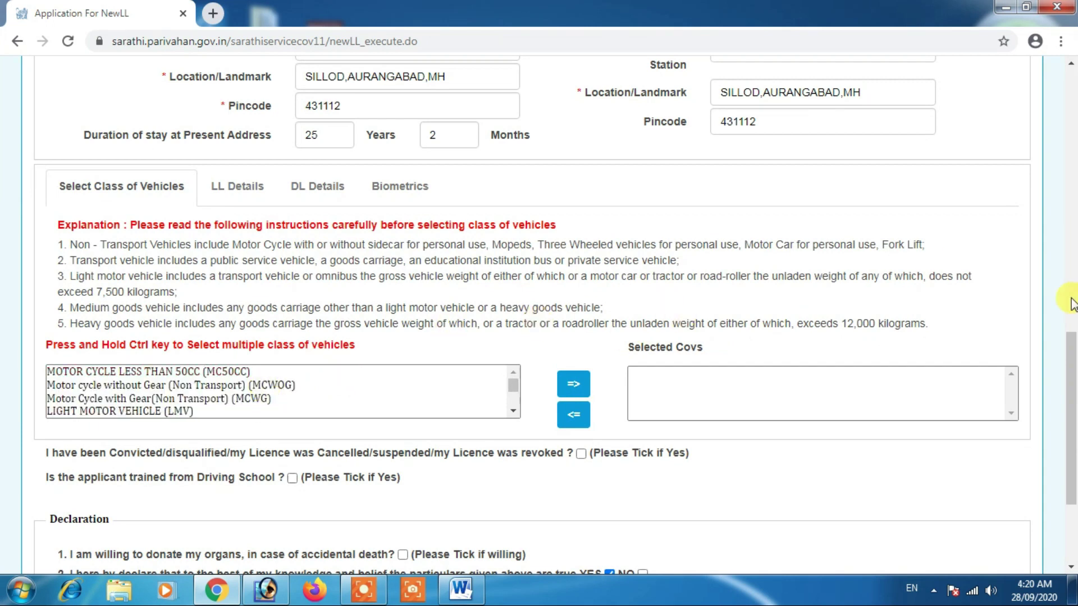
scroll(1072, 366, "down", 3)
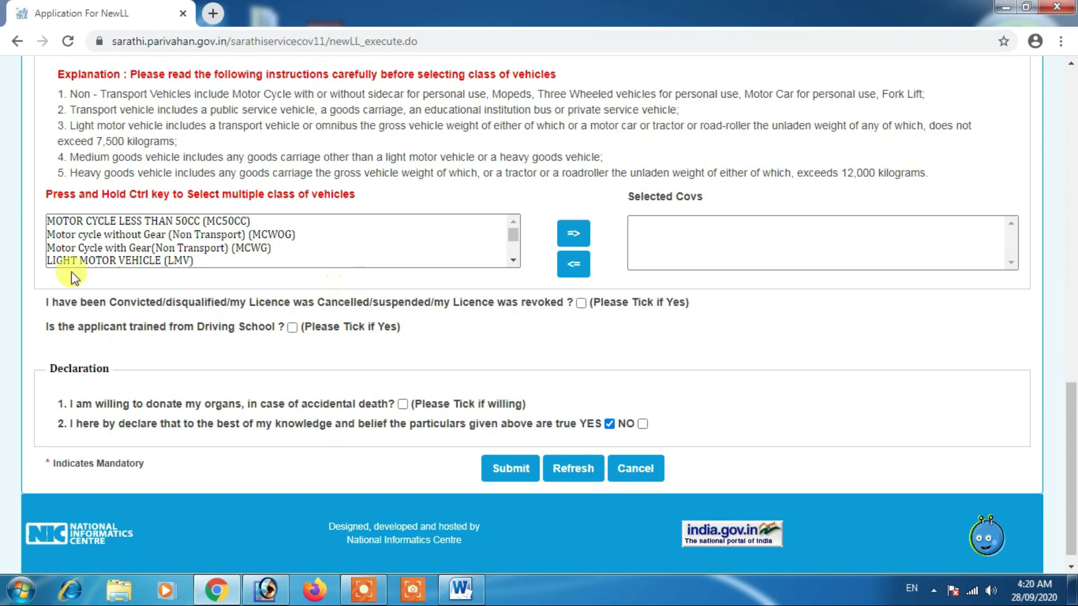
left_click(127, 251)
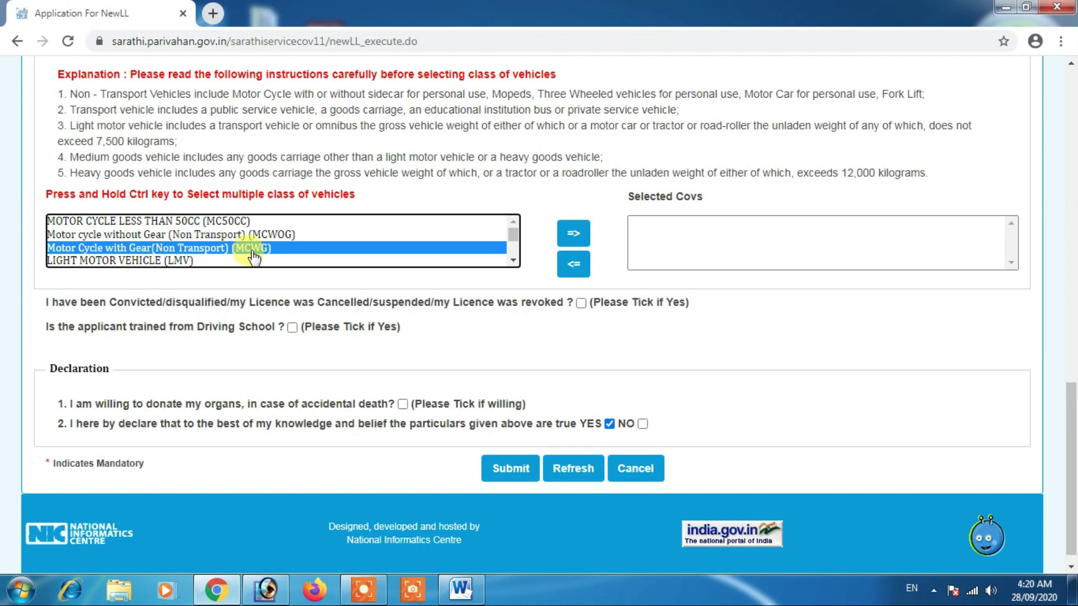
Step: Move Motor Cycle with Gear (Non Transport) (MCWG) into the Selected Covs list
left_click(581, 243)
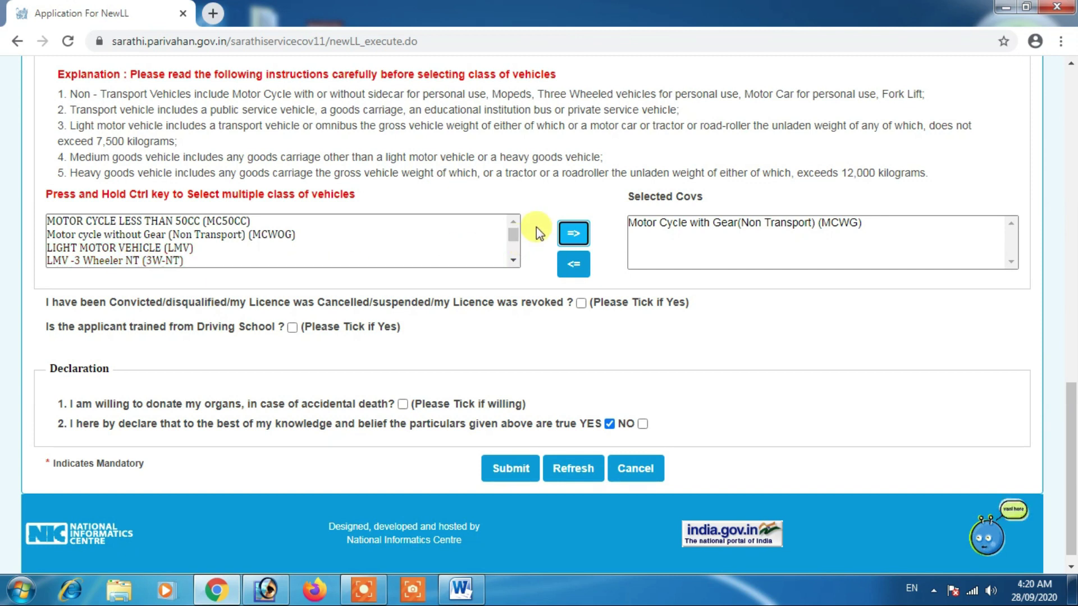
left_click(513, 235)
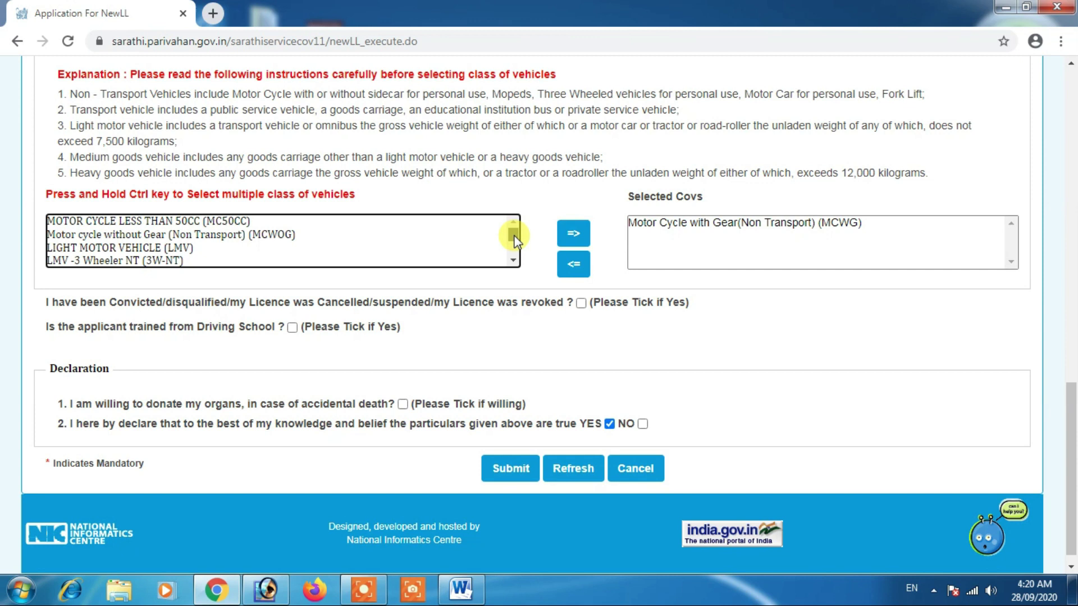
Step: Select LMV-TR(GOODS) (LMV-TR) in the class list and add it to Selected Covs beside MCWG
scroll(514, 238, "down", 3)
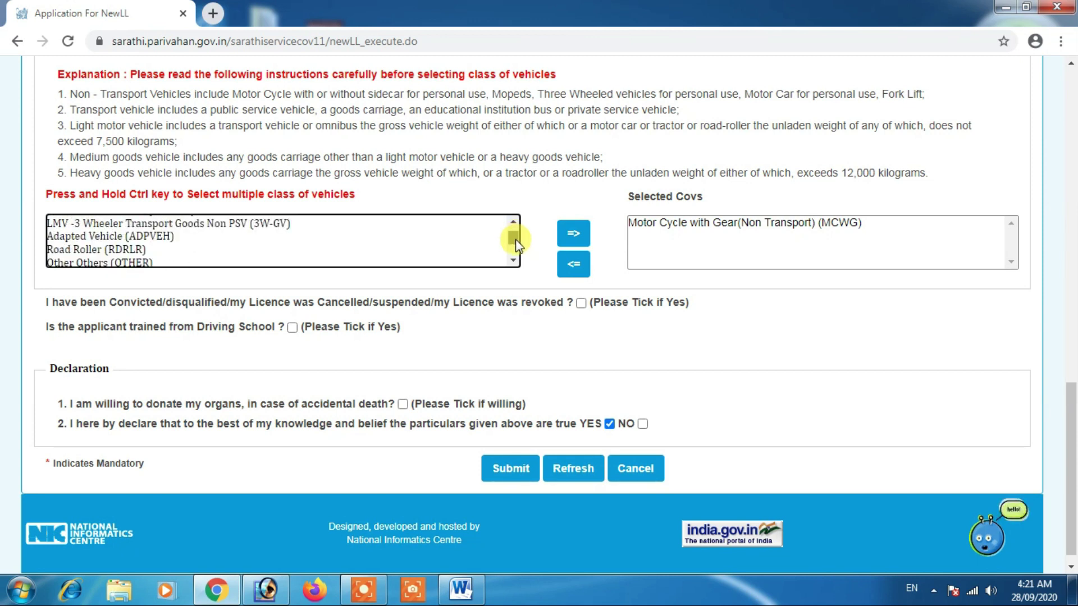
scroll(516, 242, "down", 2)
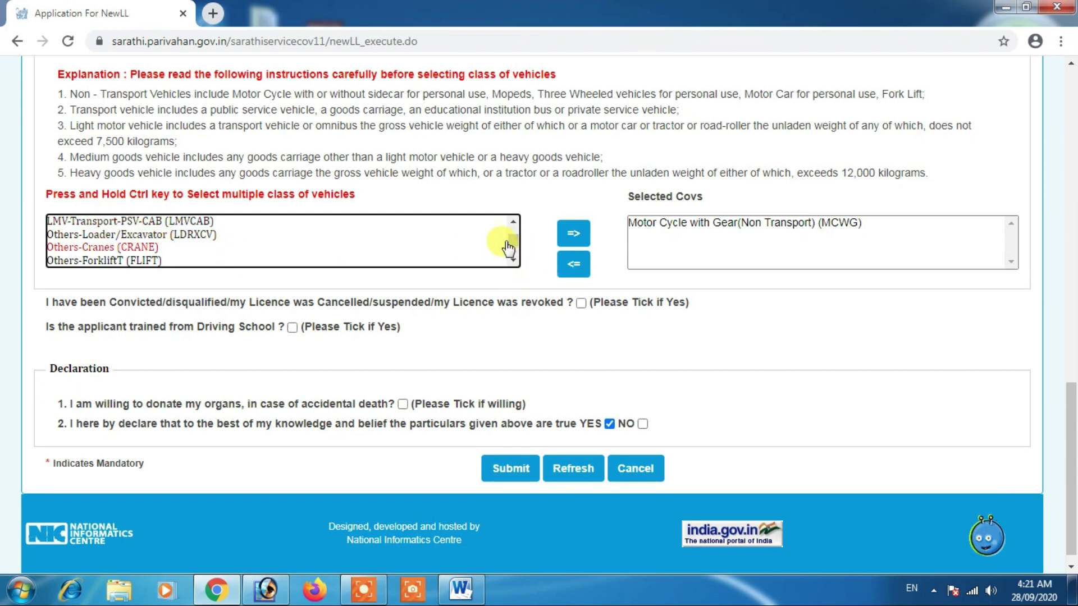
scroll(514, 247, "down", 2)
scroll(514, 247, "down", 1)
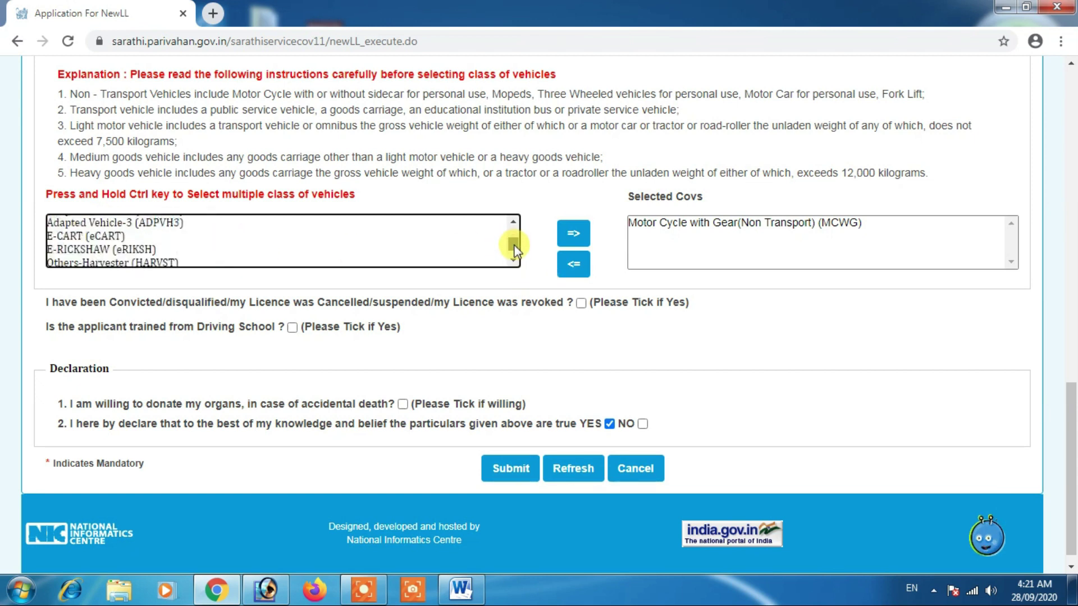
scroll(514, 247, "down", 2)
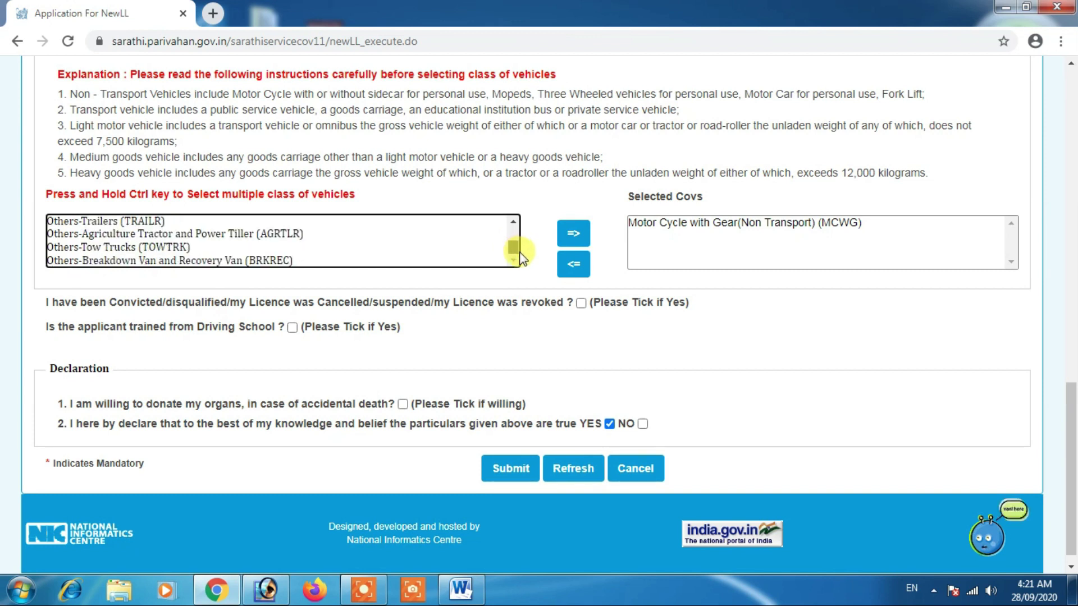
scroll(514, 229, "up", 8)
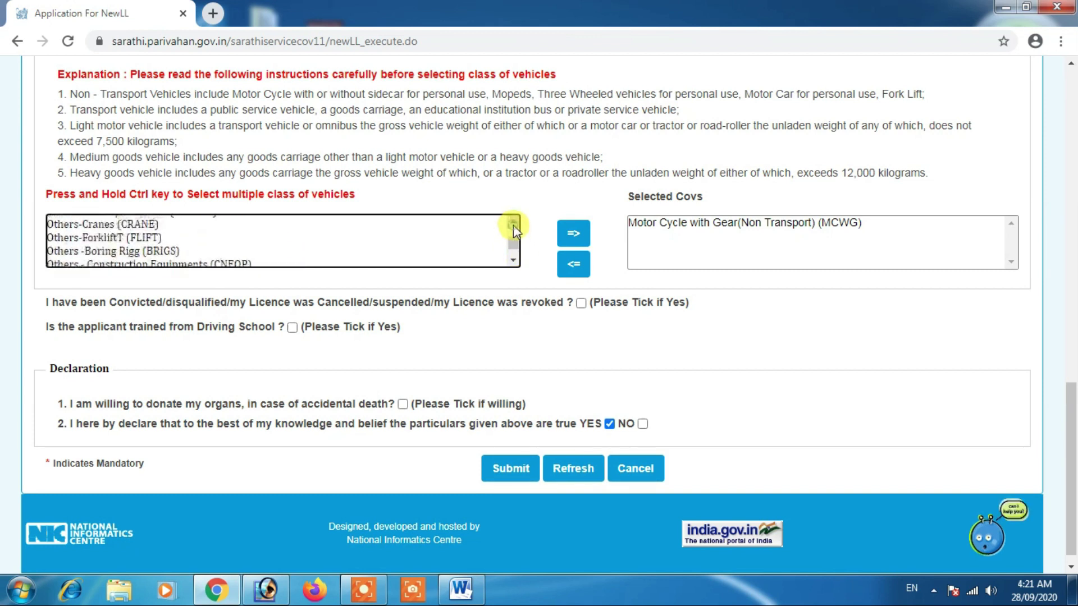
scroll(513, 224, "up", 2)
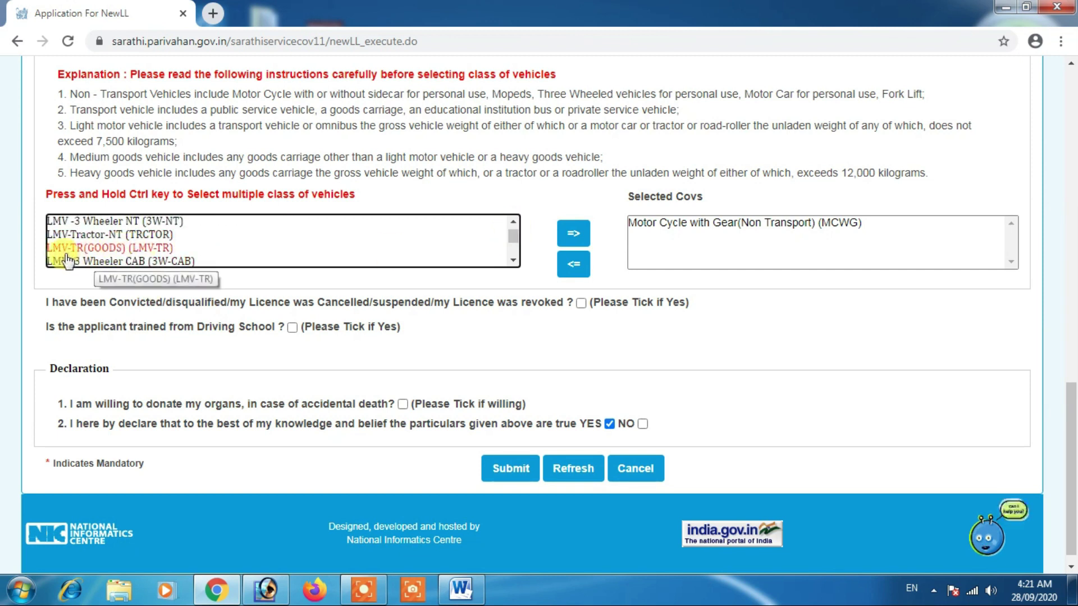
left_click(109, 251)
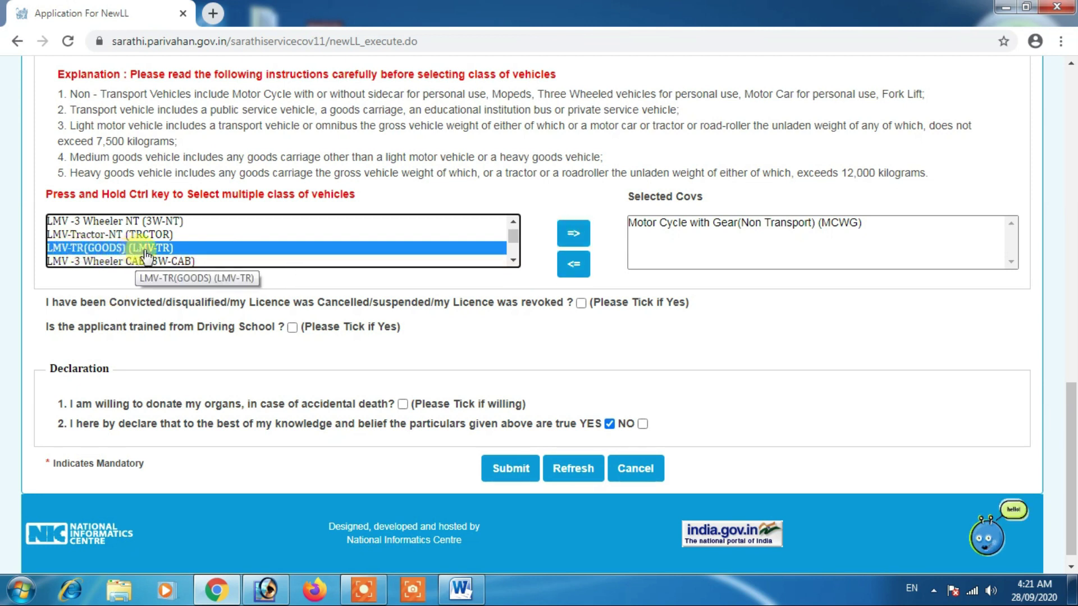
left_click(573, 235)
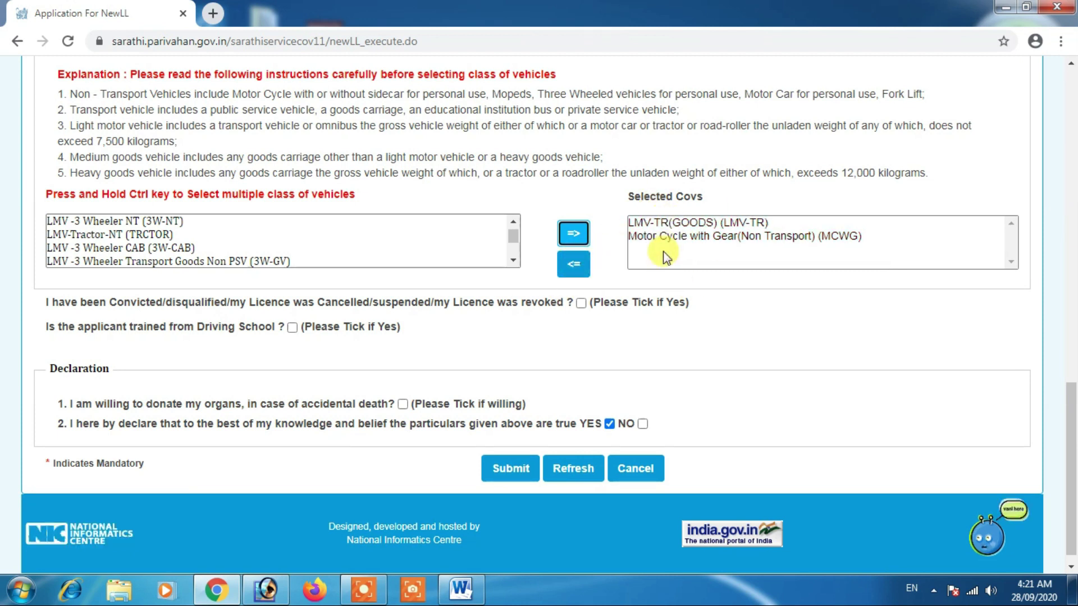
left_click(513, 261)
left_click(513, 221)
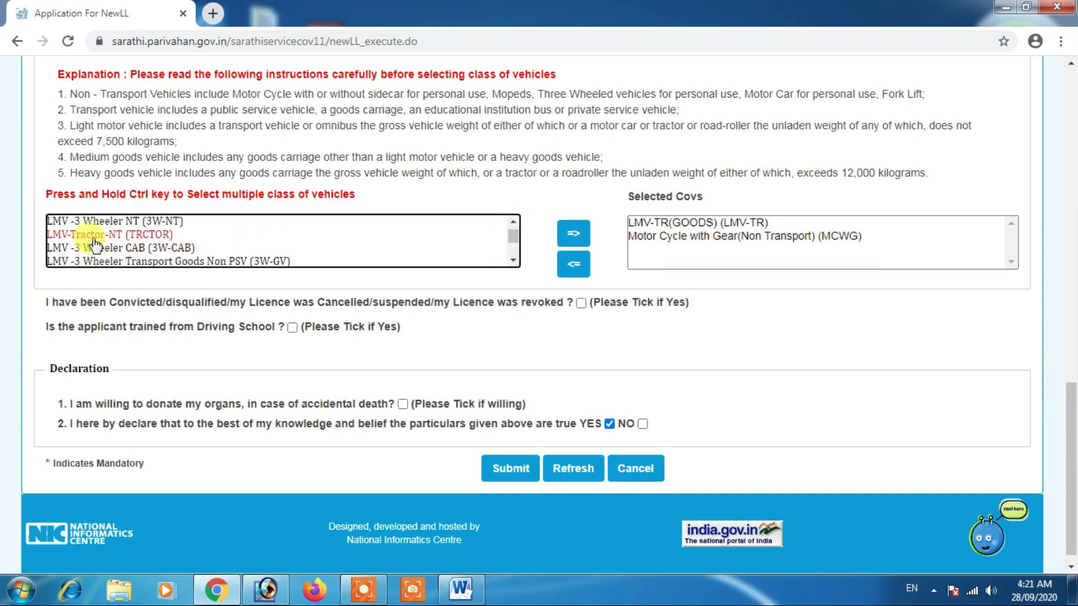
left_click(513, 261)
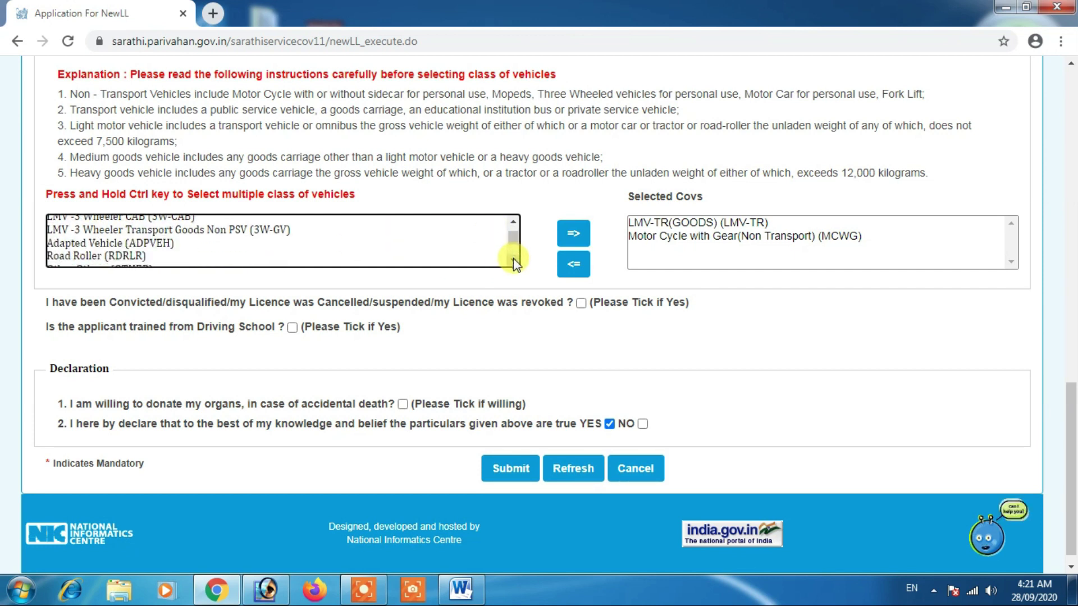
left_click(513, 261)
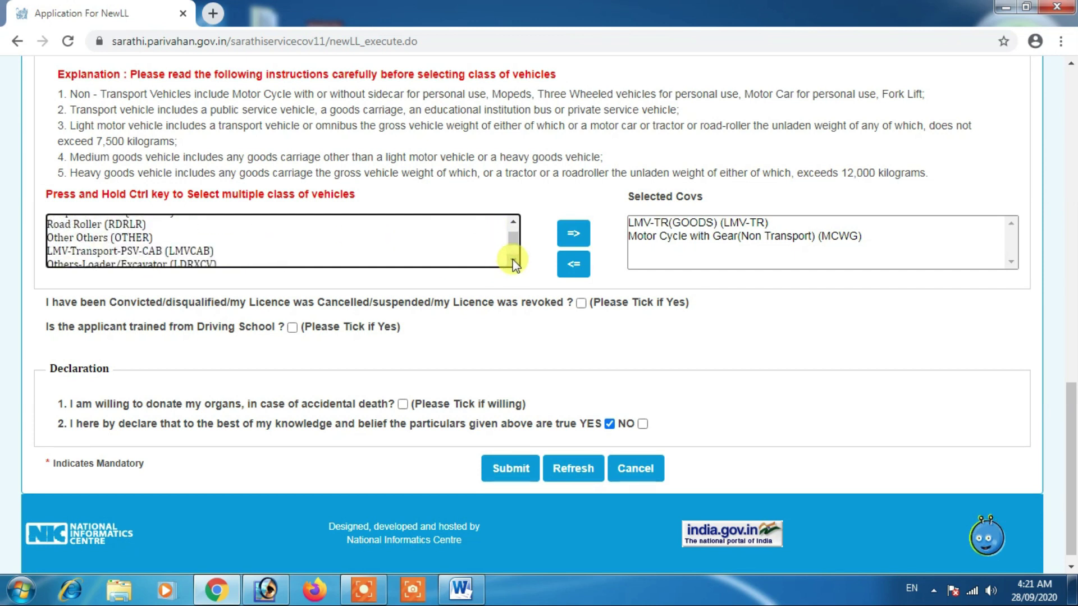
left_click(513, 260)
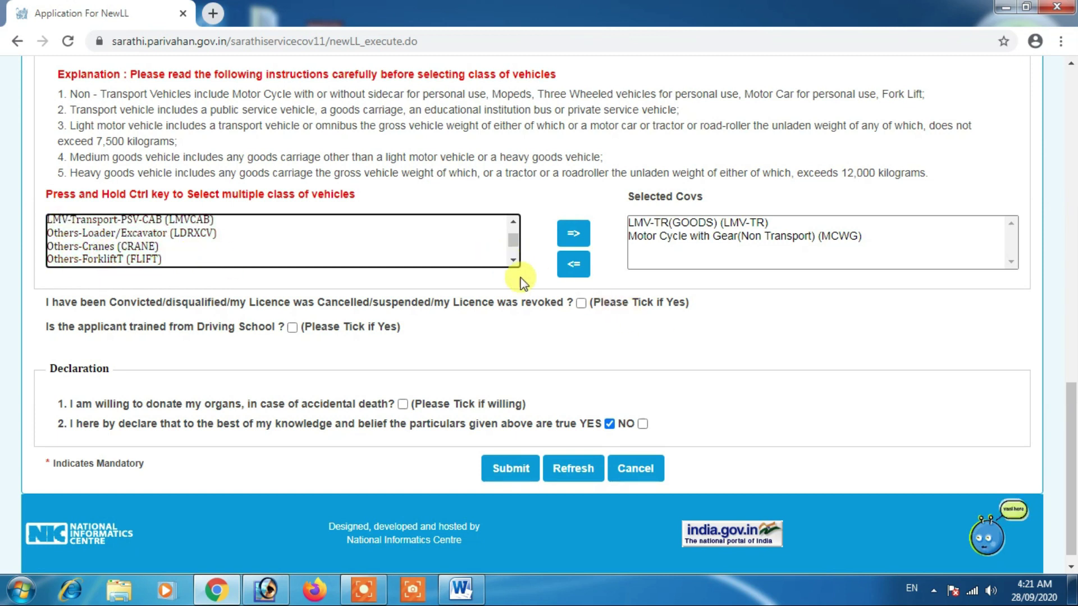
left_click(514, 260)
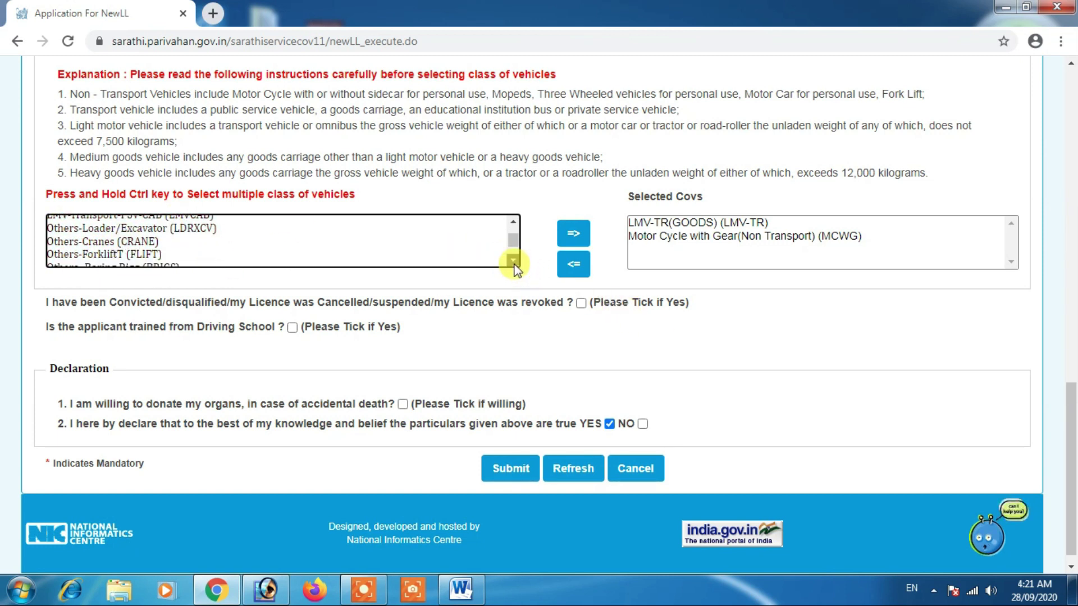
left_click(575, 314)
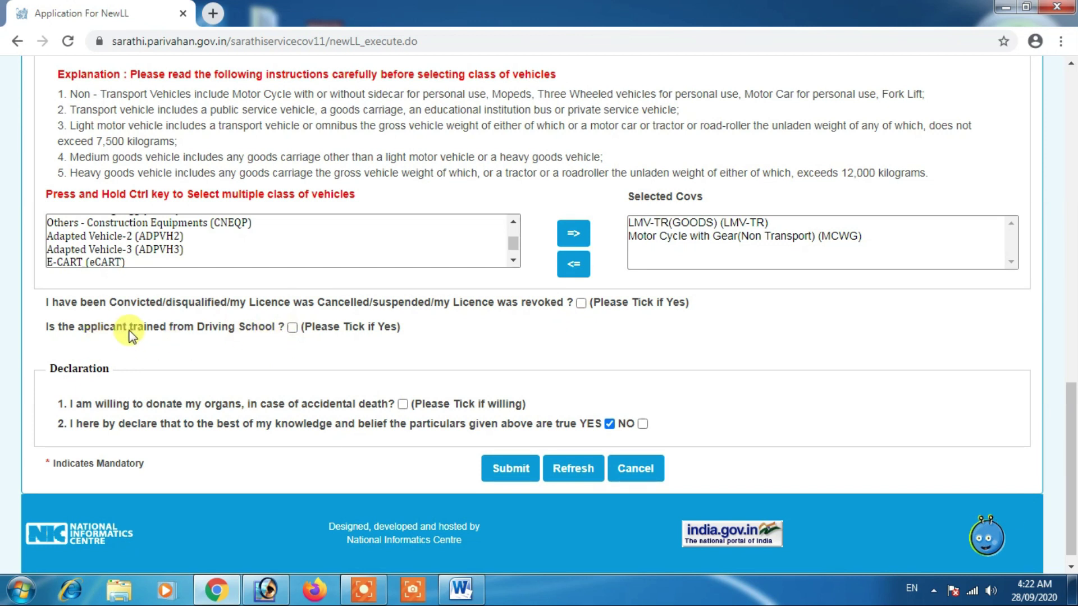
Step: Mark the applicant as driving-school trained and expand the trained vehicle-class dropdown
left_click(292, 328)
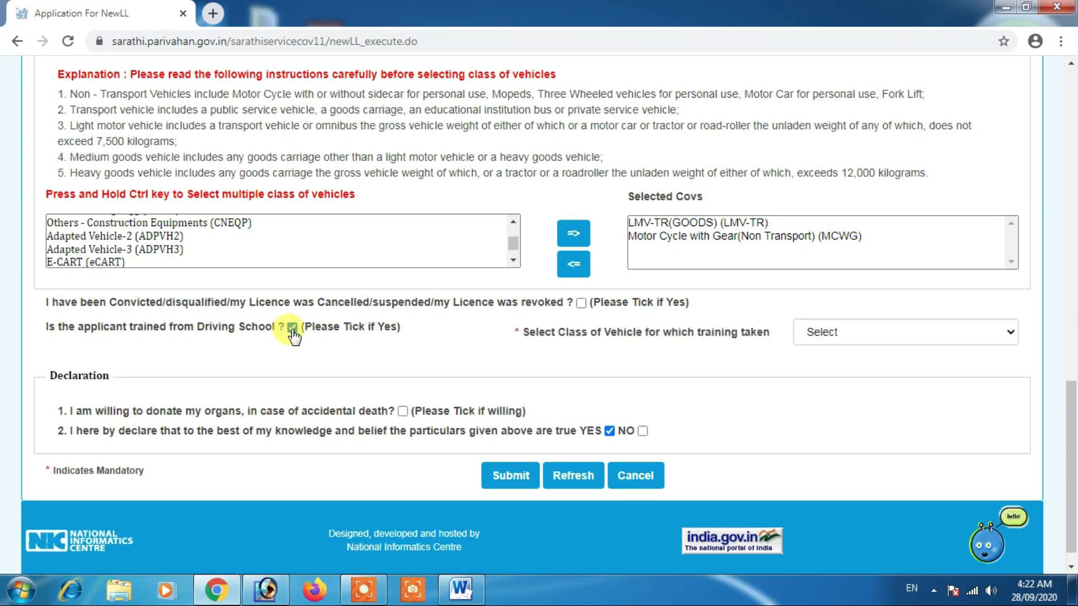
left_click(834, 330)
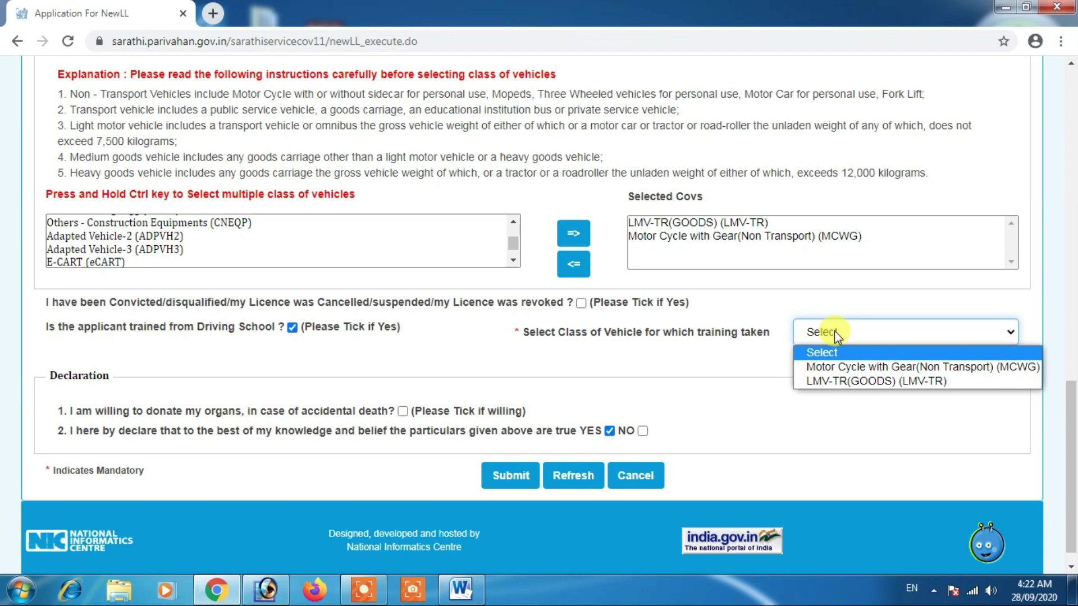